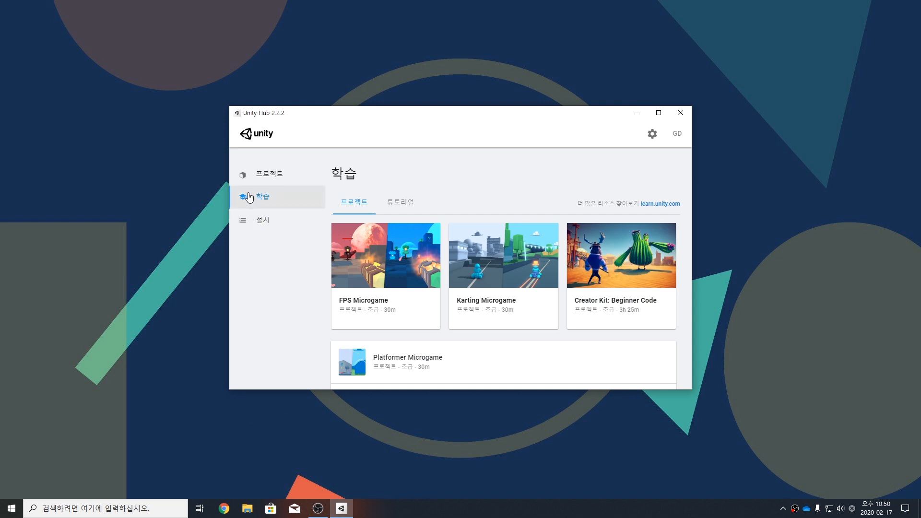
Step: Download the Karting Microgame learning project and open it in the Unity editor
{"action": "left_click", "coordinate": [351, 209]}
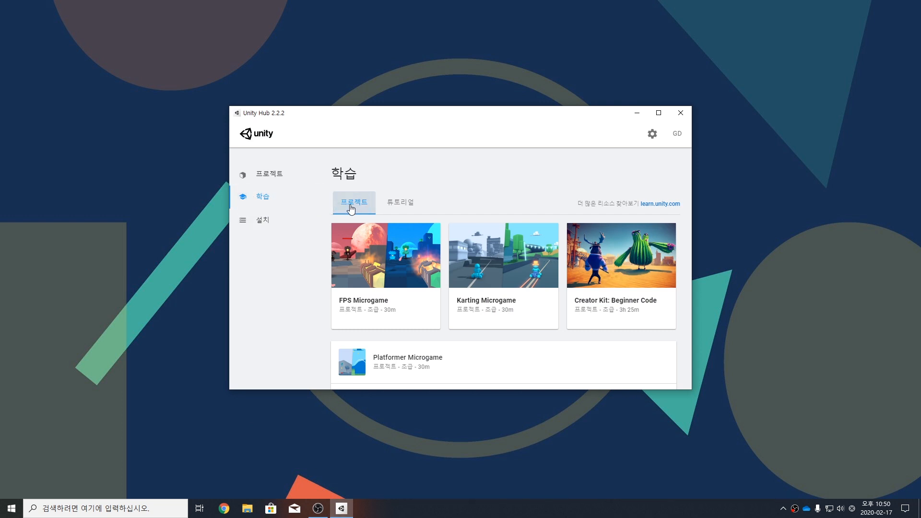
{"action": "left_click", "coordinate": [487, 276]}
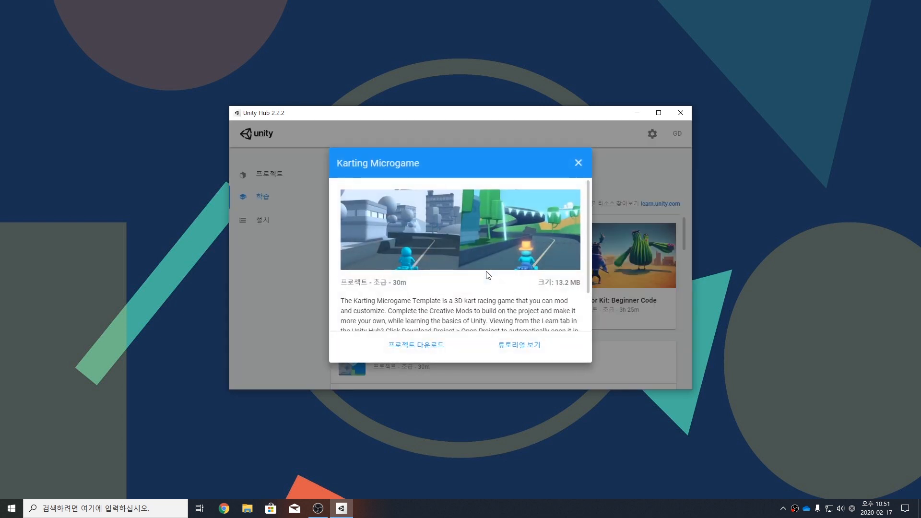
{"action": "left_click", "coordinate": [413, 347]}
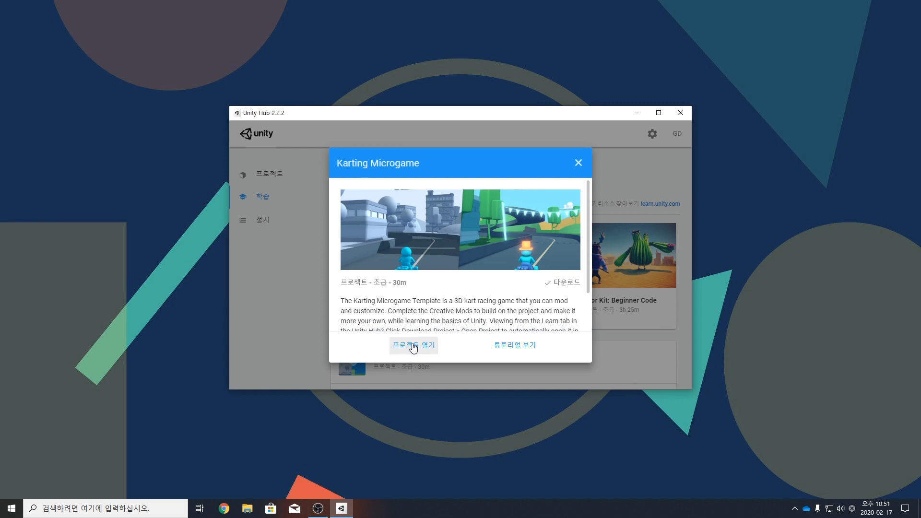
{"action": "left_click", "coordinate": [414, 345]}
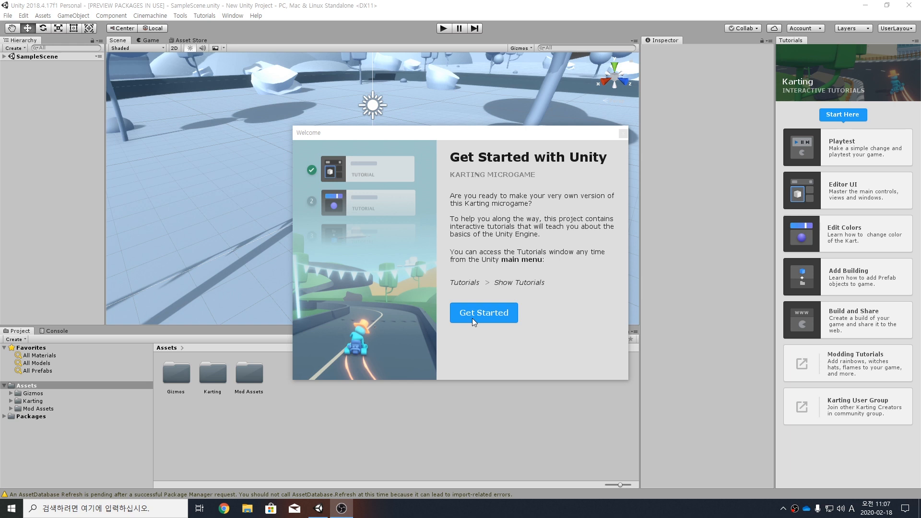
Step: Dismiss the Get Started welcome window and begin the interactive Playtest tutorial
{"action": "left_click", "coordinate": [482, 313]}
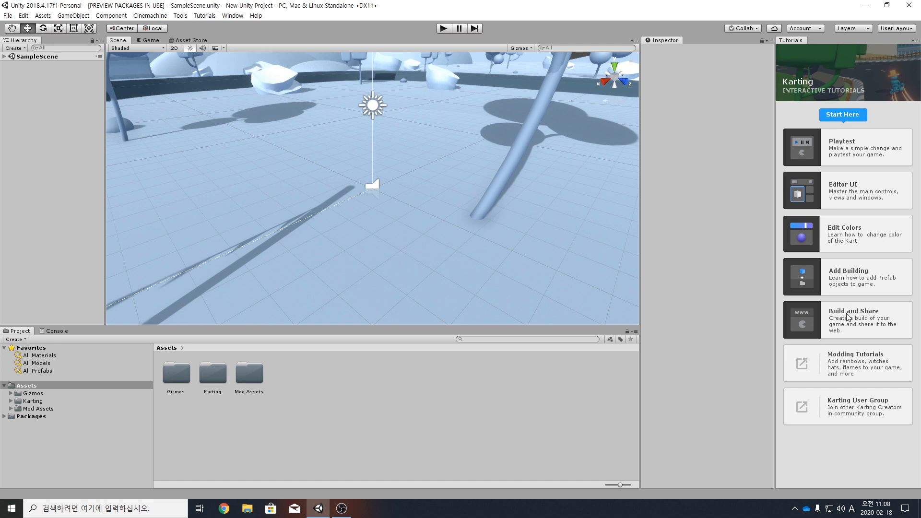
{"action": "left_click", "coordinate": [838, 153]}
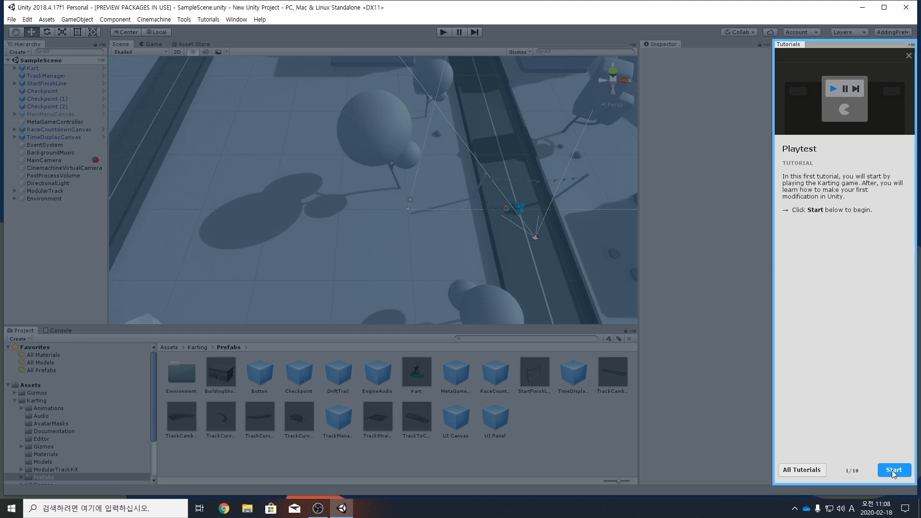
{"action": "left_click", "coordinate": [892, 471]}
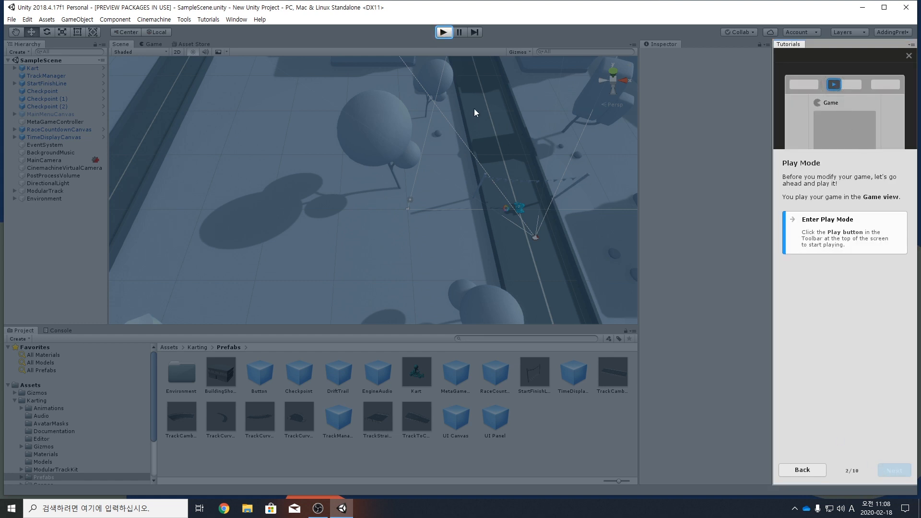
Step: Run the karting game in Play Mode, drive the kart around the track with turns and hops, and exit Play Mode
{"action": "left_click", "coordinate": [443, 34]}
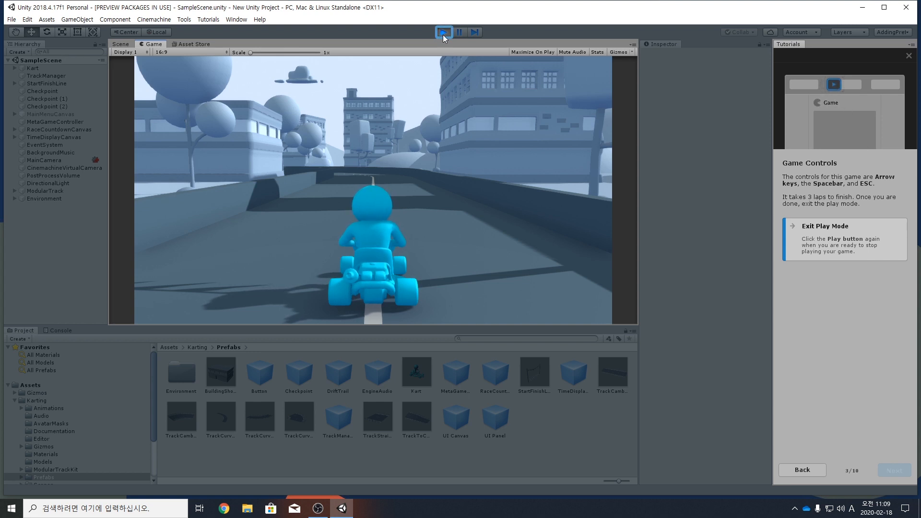
{"action": "key", "text": "Up"}
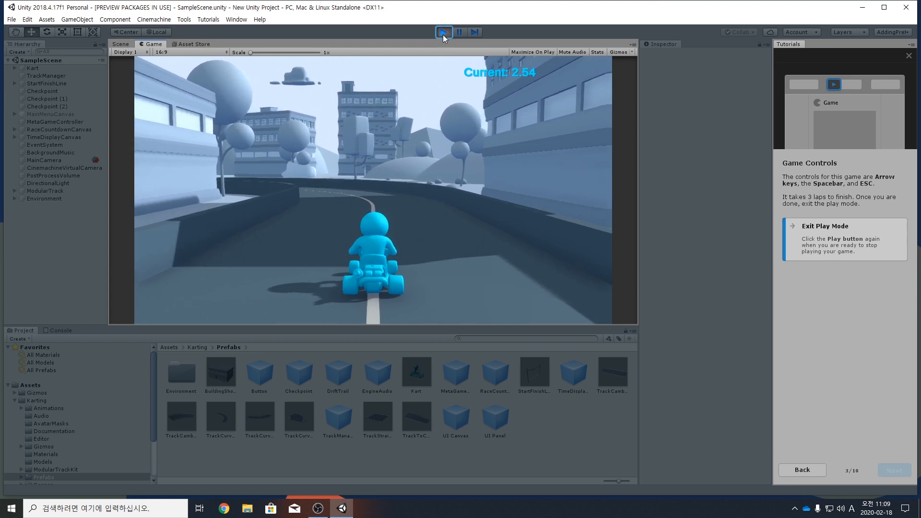
{"action": "key", "text": "Left"}
{"action": "key", "text": "Left"}
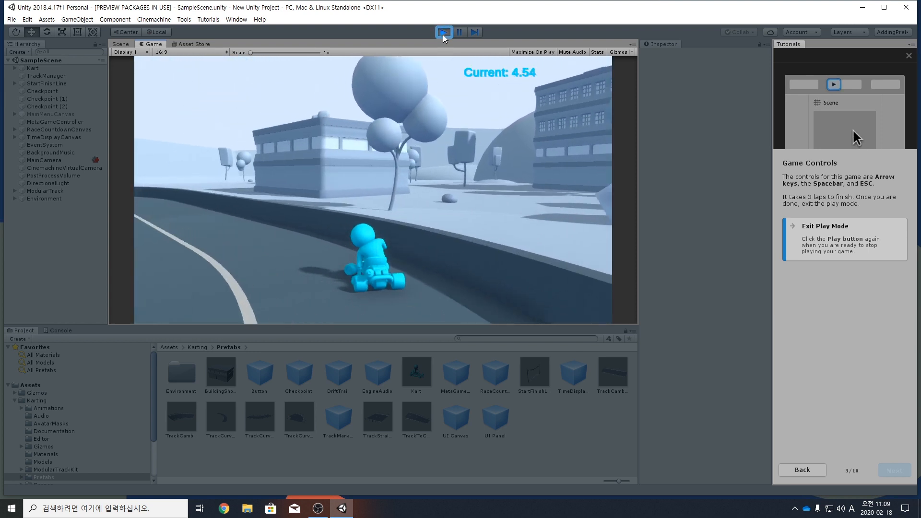
{"action": "key", "text": "Left"}
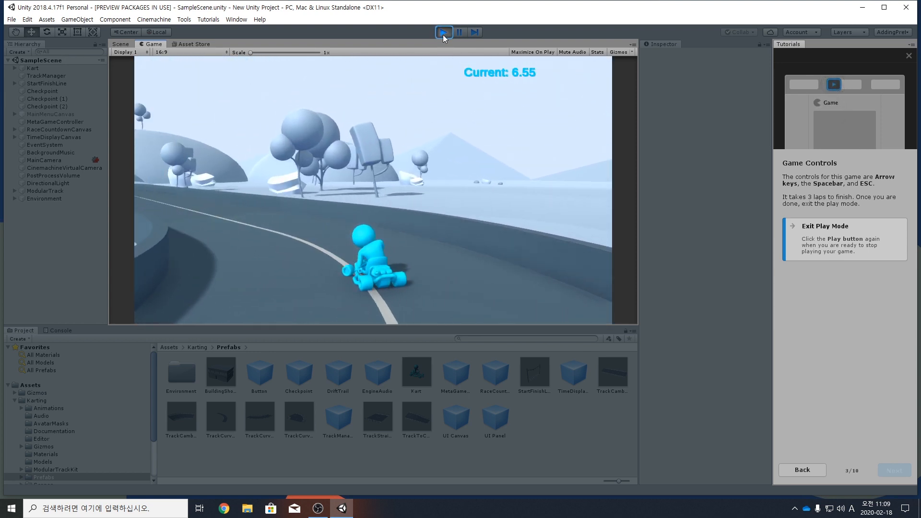
{"action": "key", "text": "Left"}
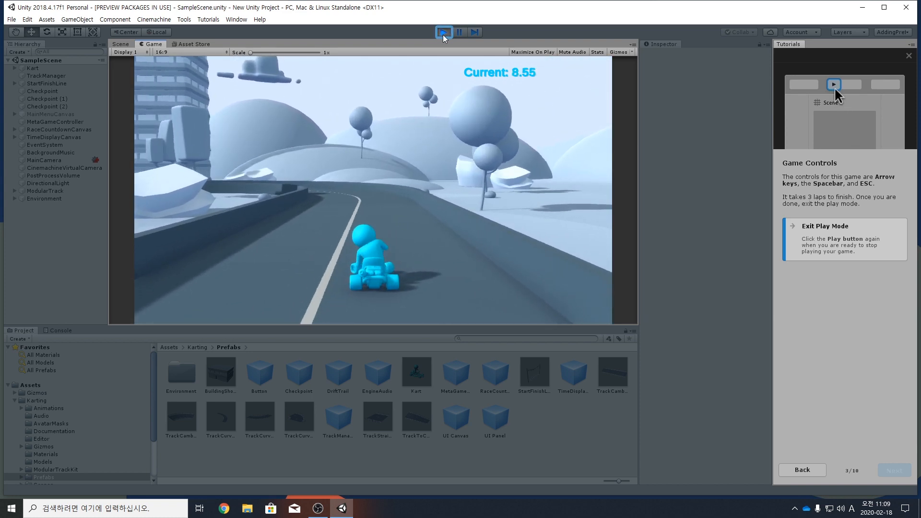
{"action": "key", "text": "Left"}
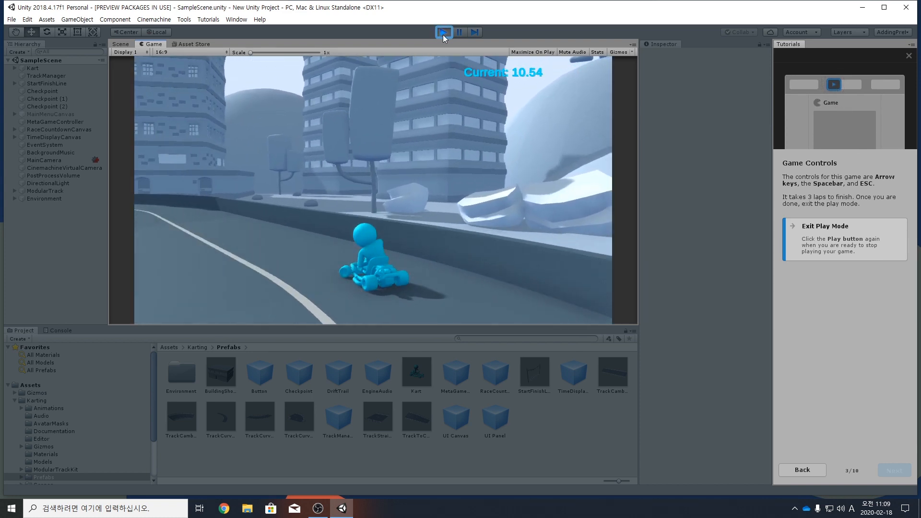
{"action": "key", "text": "Left"}
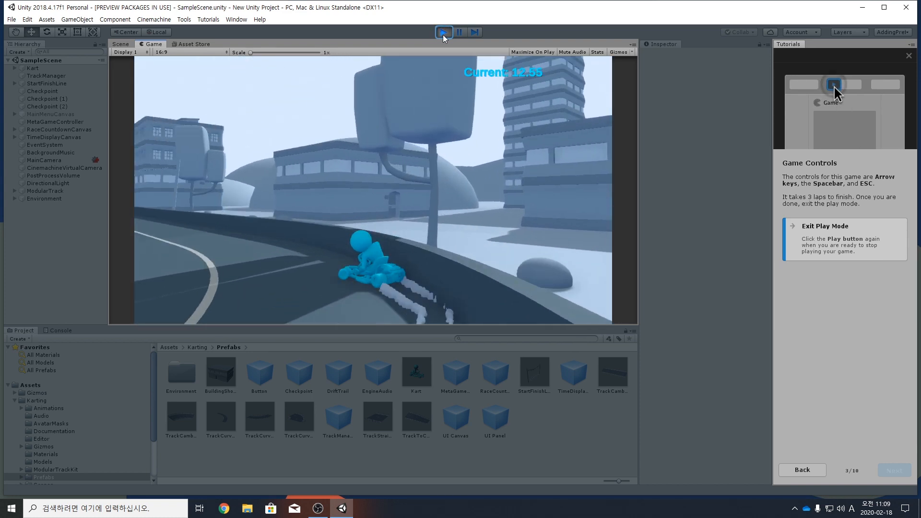
{"action": "key", "text": "Left"}
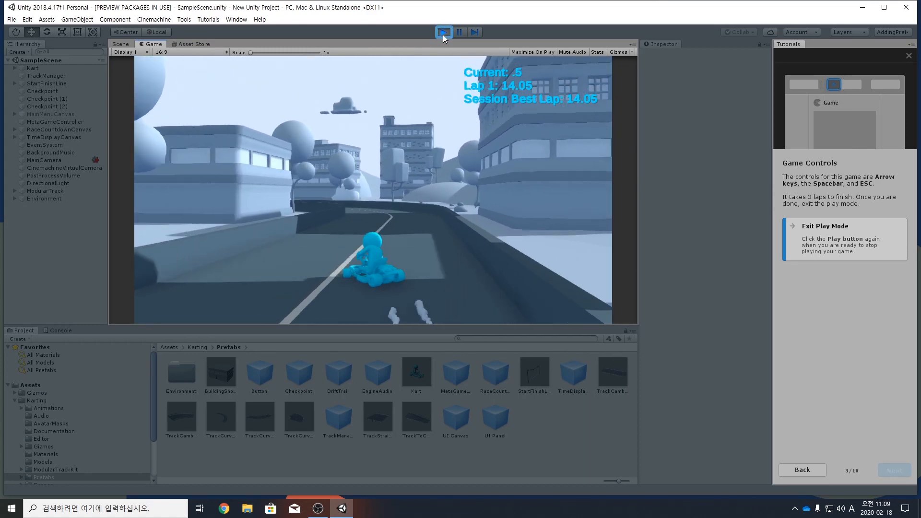
{"action": "key", "text": "Left"}
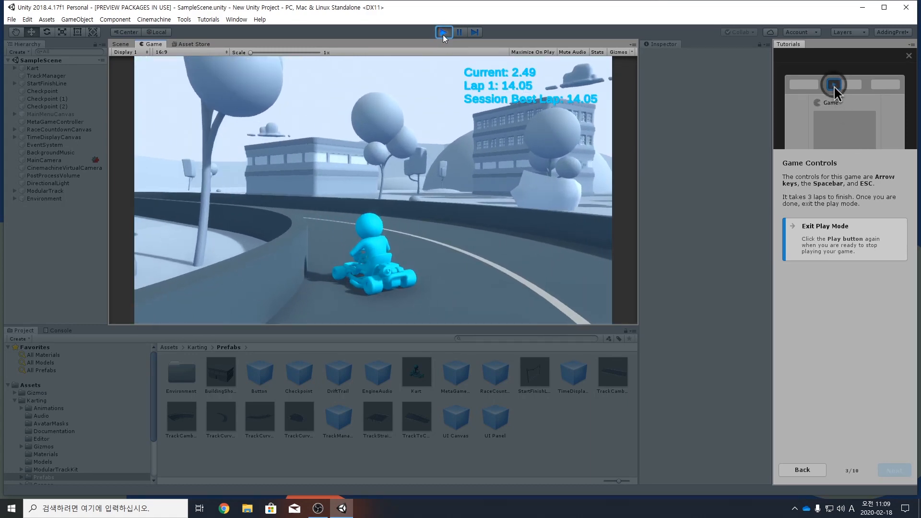
{"action": "key", "text": "Left"}
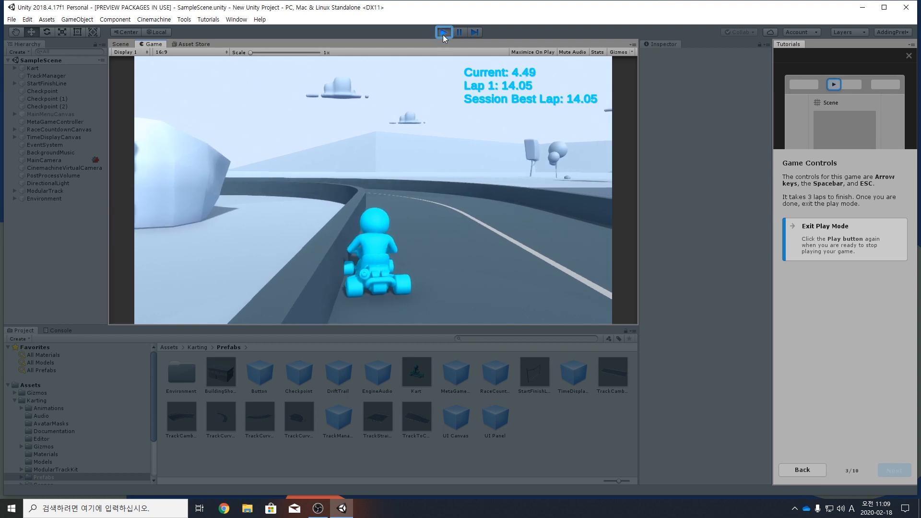
{"action": "key", "text": "Left"}
{"action": "key", "text": "space"}
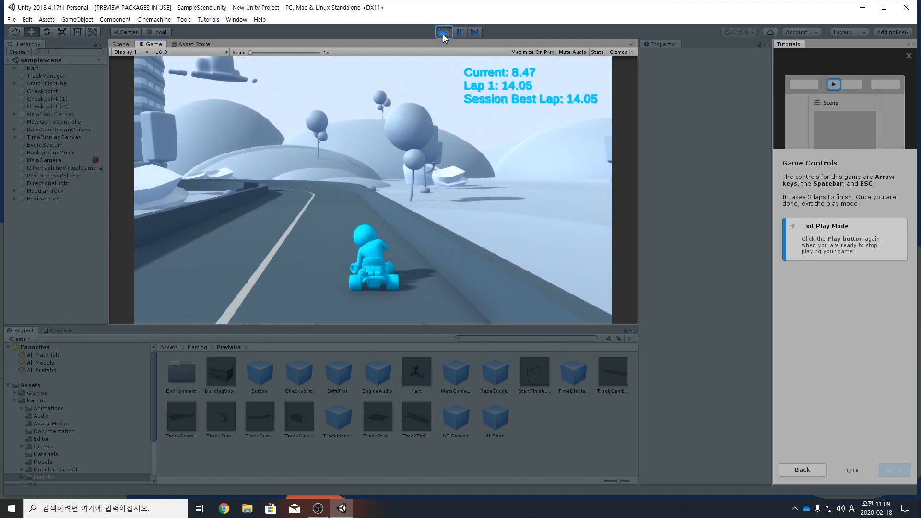
{"action": "key", "text": "Left"}
{"action": "key", "text": "space"}
{"action": "key", "text": "Left"}
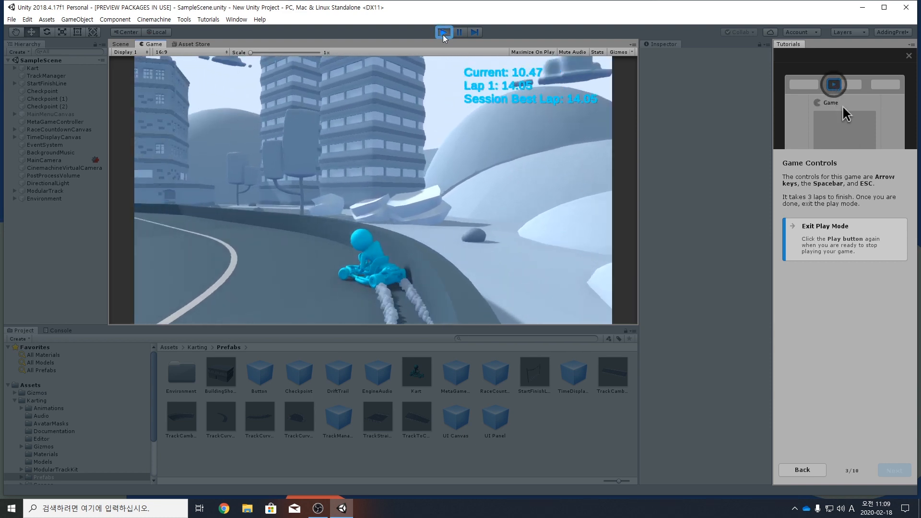
{"action": "key", "text": "Left"}
{"action": "key", "text": "space"}
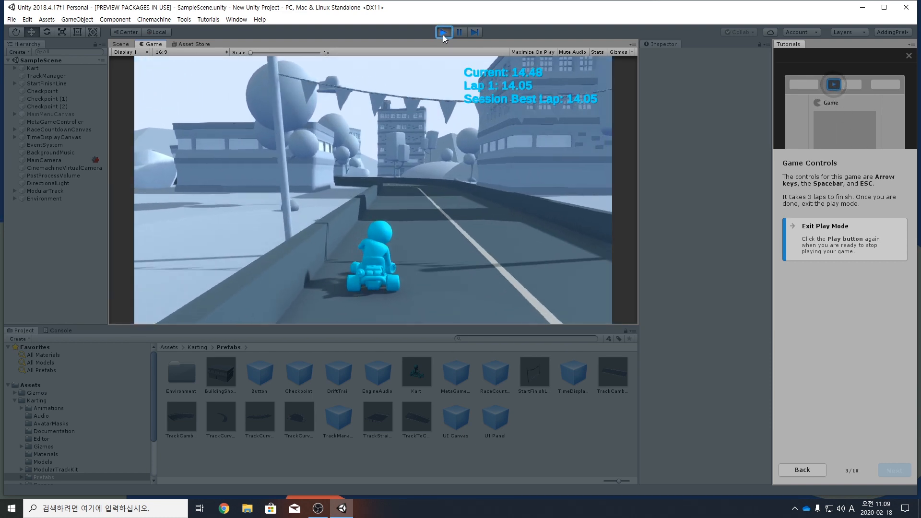
{"action": "key", "text": "Left"}
{"action": "key", "text": "space"}
{"action": "key", "text": "Left"}
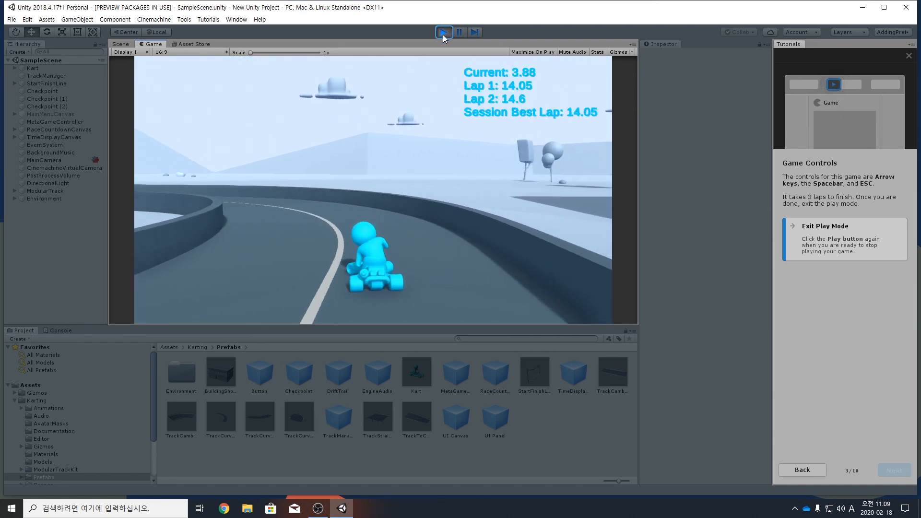
{"action": "key", "text": "Left"}
{"action": "key", "text": "space"}
{"action": "key", "text": "Left"}
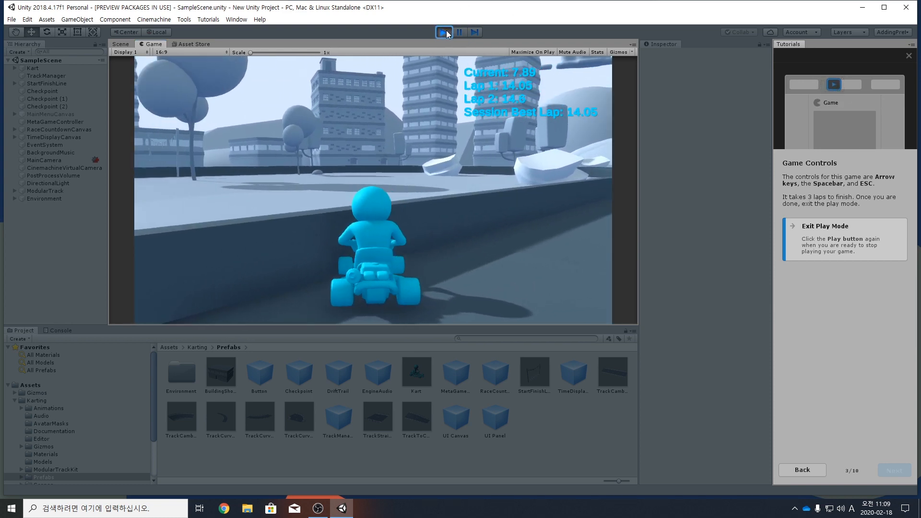
{"action": "left_click", "coordinate": [444, 32]}
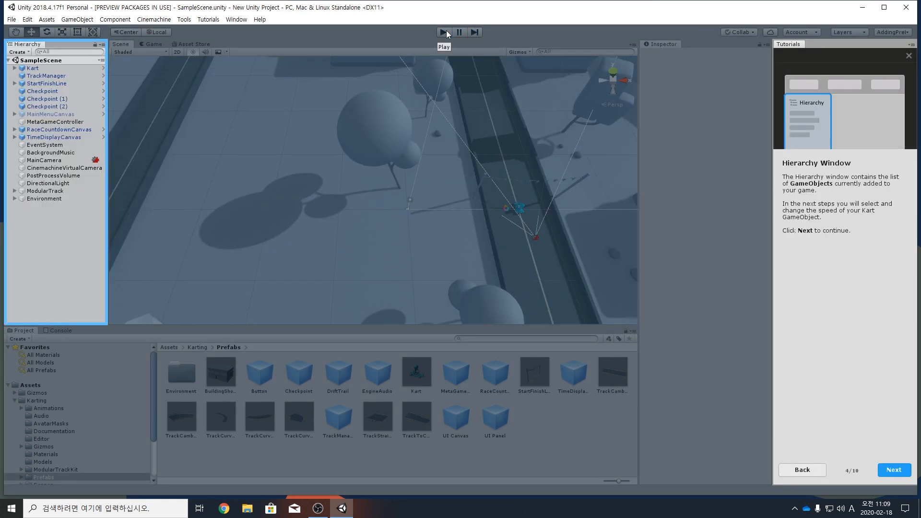
Step: Continue past the Hierarchy introduction, select the Kart GameObject, and advance the tutorial to the Inspector Window page
{"action": "left_click", "coordinate": [891, 470]}
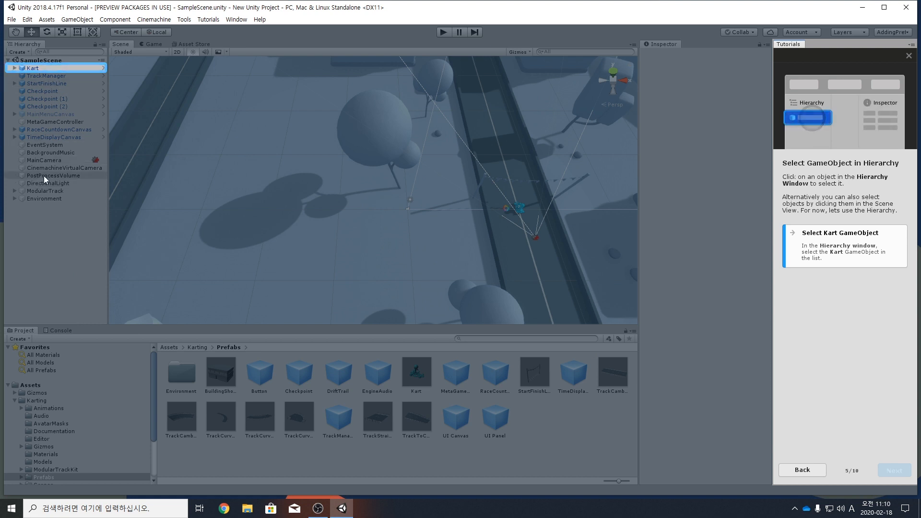
{"action": "left_click", "coordinate": [33, 70]}
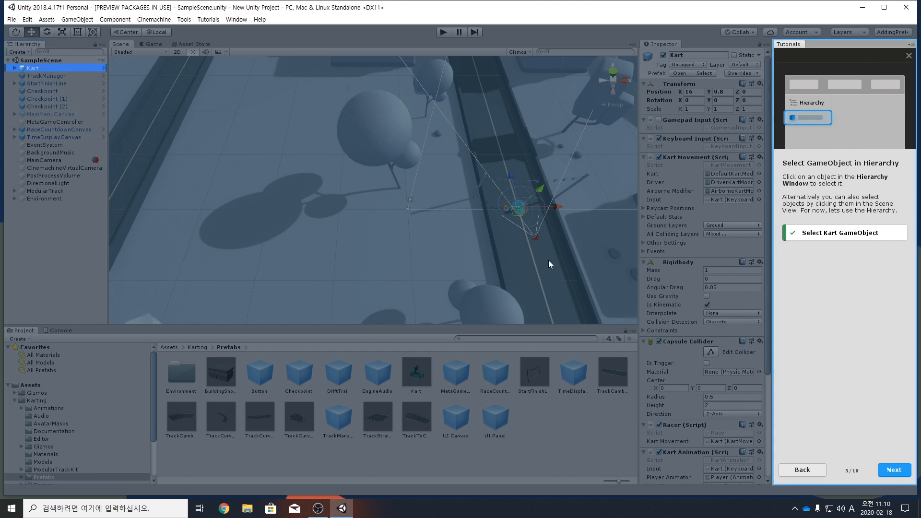
{"action": "left_click", "coordinate": [894, 470]}
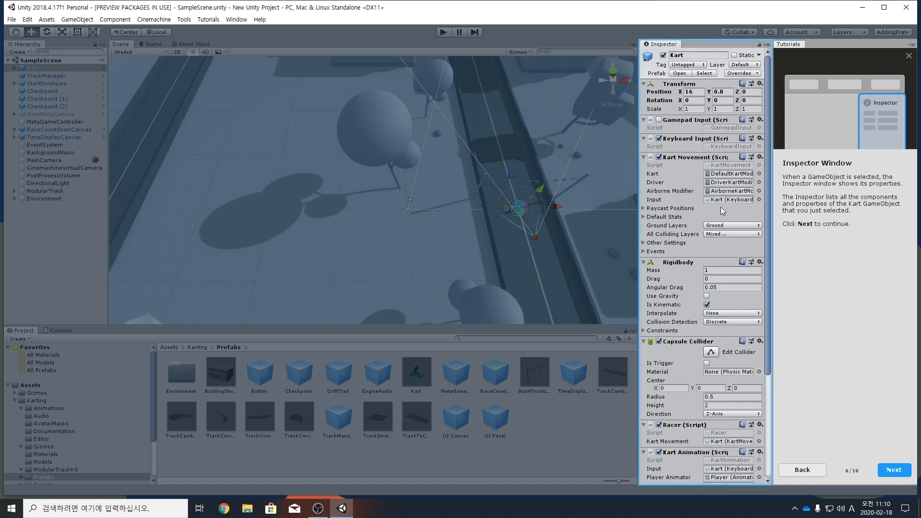
Step: Set the Kart's Top Speed to 5 in the Kart Movement default stats and advance the tutorial to the playtest page
{"action": "left_click", "coordinate": [896, 473]}
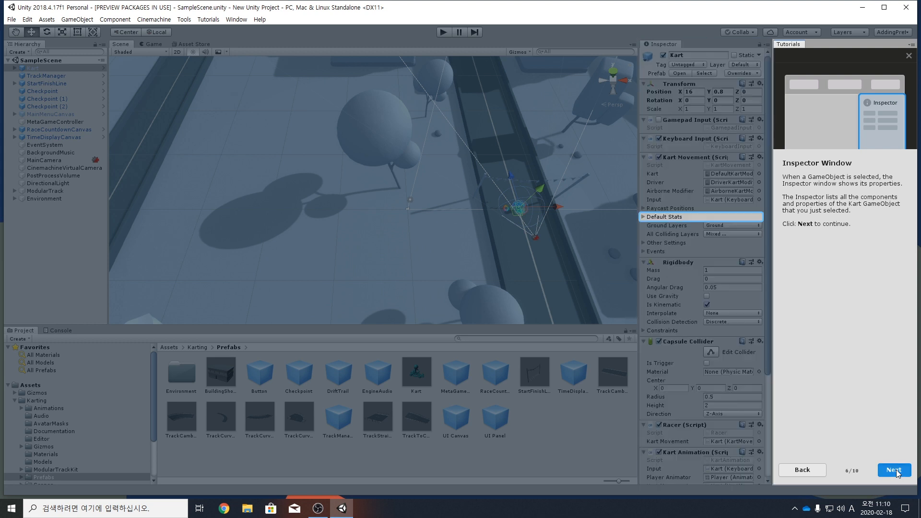
{"action": "left_click", "coordinate": [657, 217]}
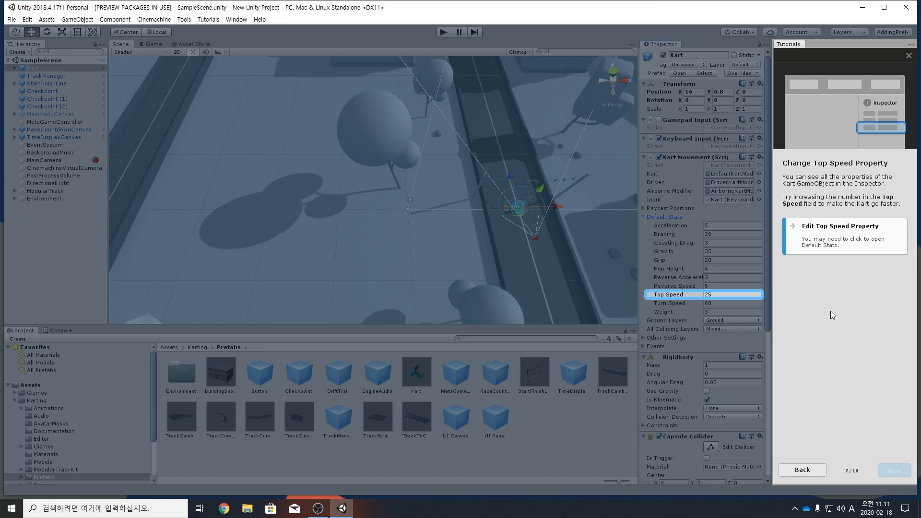
{"action": "left_click", "coordinate": [719, 296]}
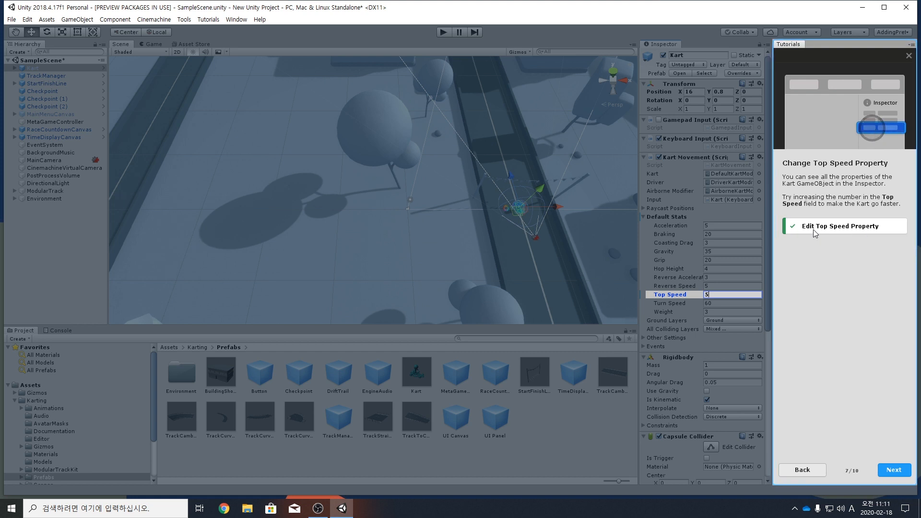
{"action": "left_click", "coordinate": [895, 471]}
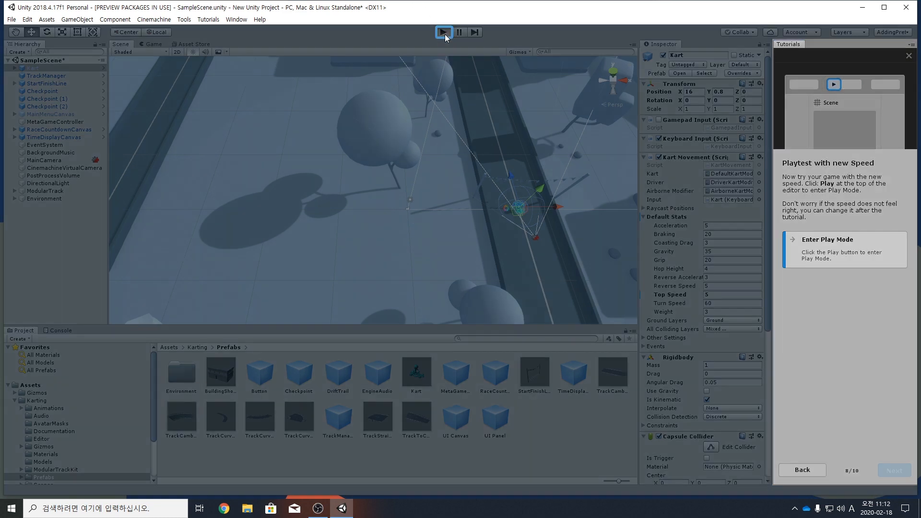
Step: Playtest the new kart speed by entering Play Mode, driving the kart around the track's curves, and exiting Play Mode
{"action": "left_click", "coordinate": [444, 32]}
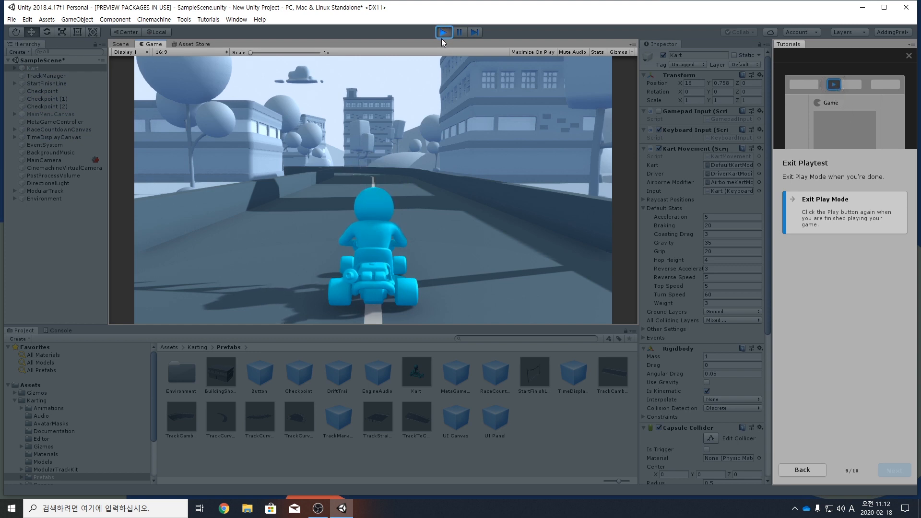
{"action": "key", "text": "Up"}
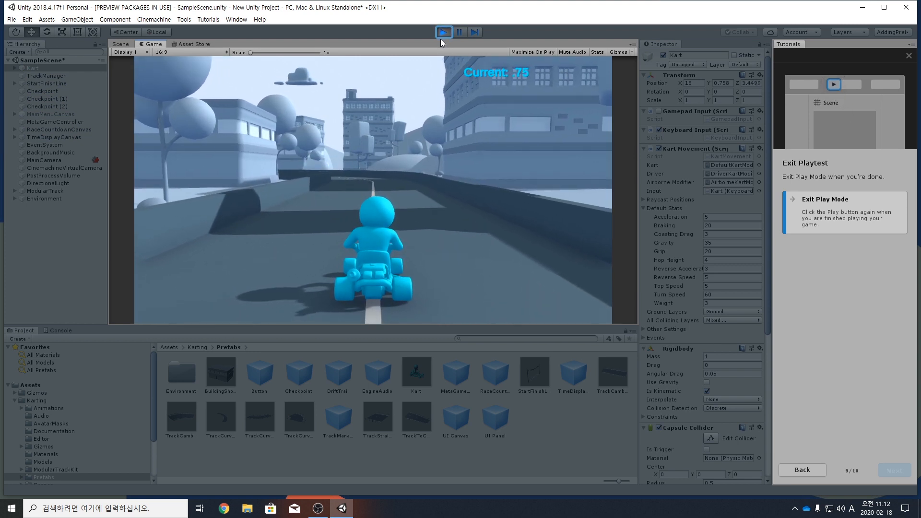
{"action": "key", "text": "Up"}
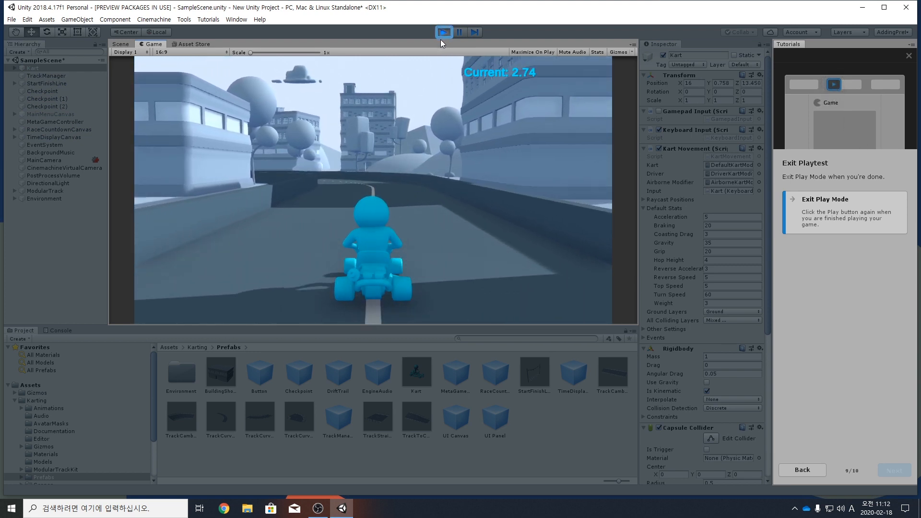
{"action": "key", "text": "Up"}
{"action": "key", "text": "Left"}
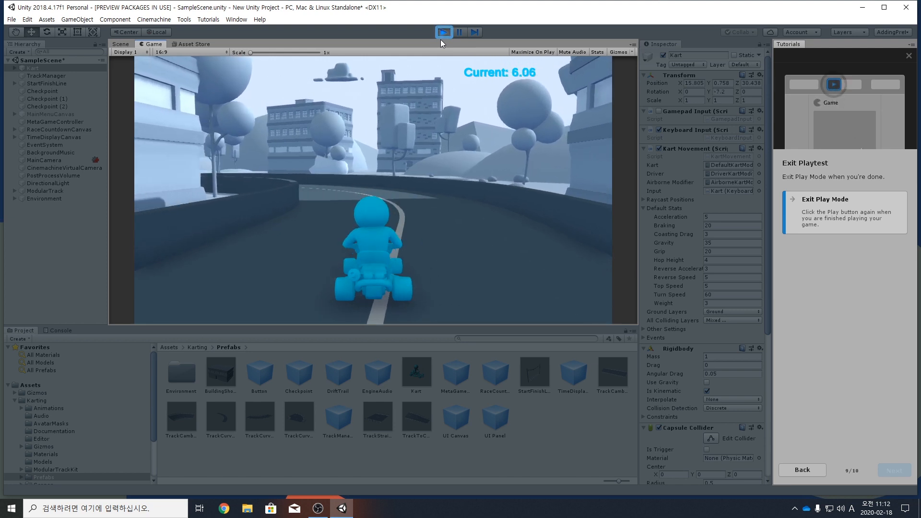
{"action": "key", "text": "Up"}
{"action": "key", "text": "Left"}
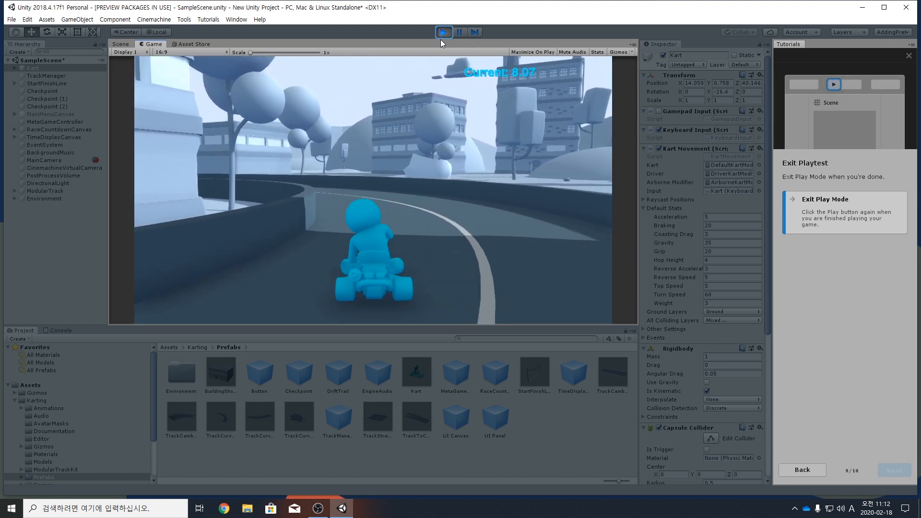
{"action": "key", "text": "Up"}
{"action": "key", "text": "Left"}
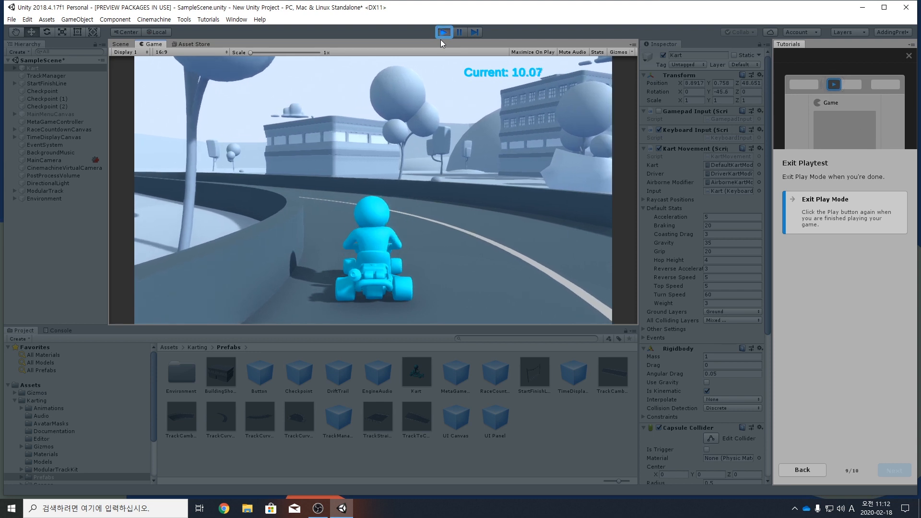
{"action": "key", "text": "Up"}
{"action": "key", "text": "Left"}
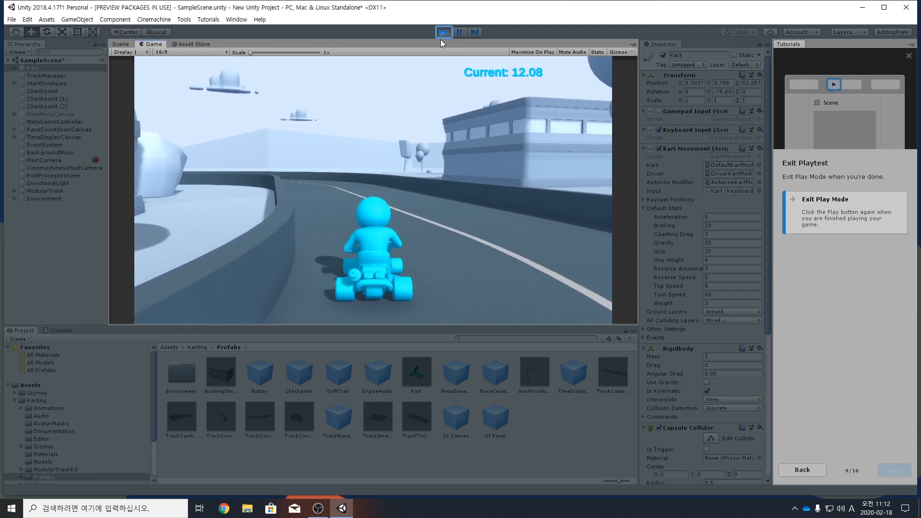
{"action": "key", "text": "Up"}
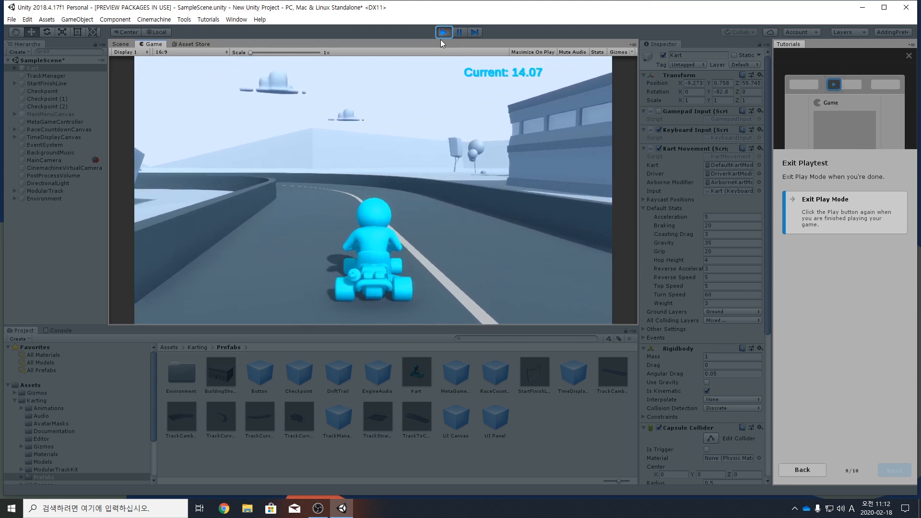
{"action": "key", "text": "Up"}
{"action": "key", "text": "Left"}
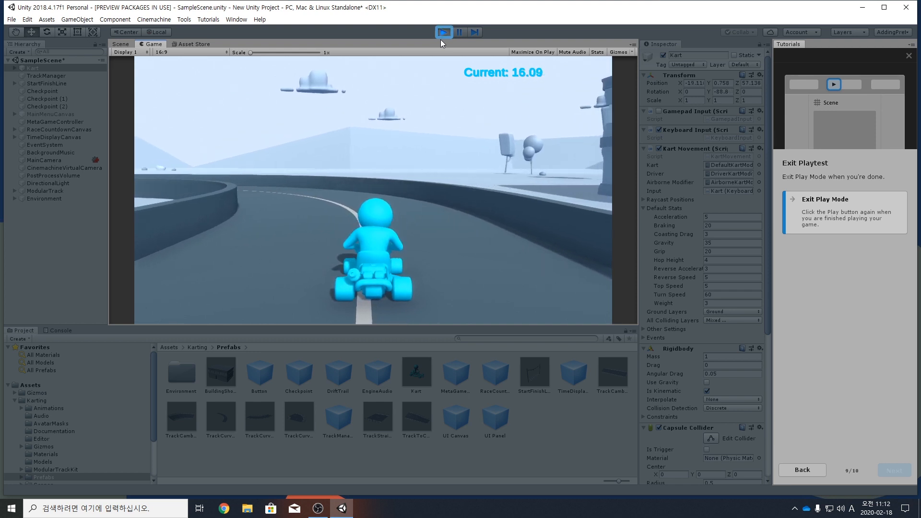
{"action": "key", "text": "Up"}
{"action": "key", "text": "Left"}
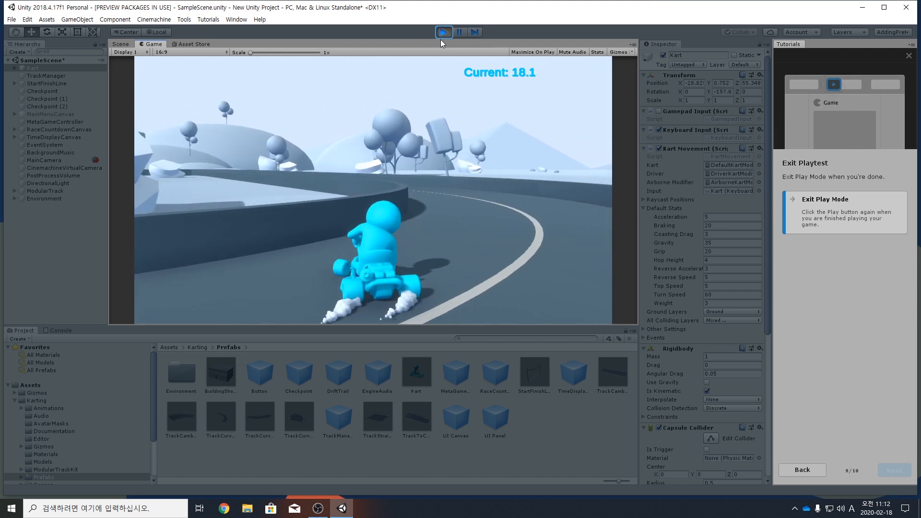
{"action": "key", "text": "Up"}
{"action": "key", "text": "Left"}
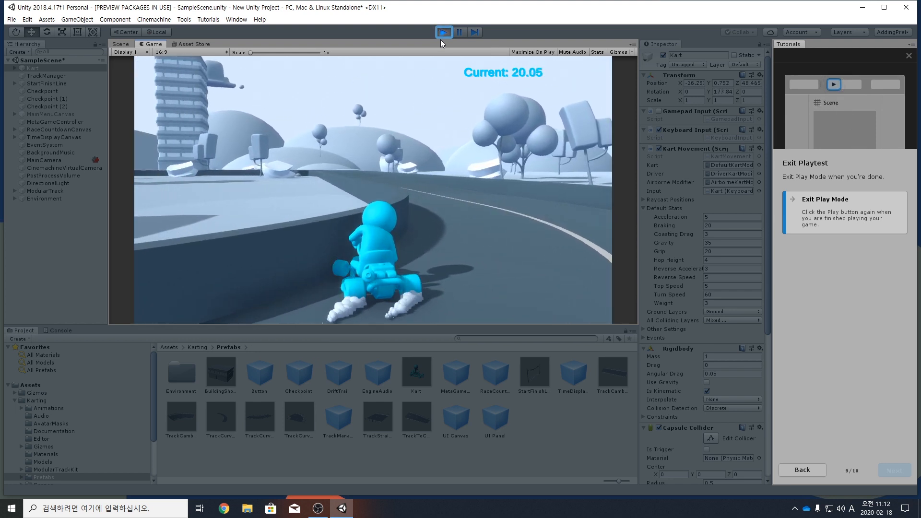
{"action": "key", "text": "Up"}
{"action": "key", "text": "Left"}
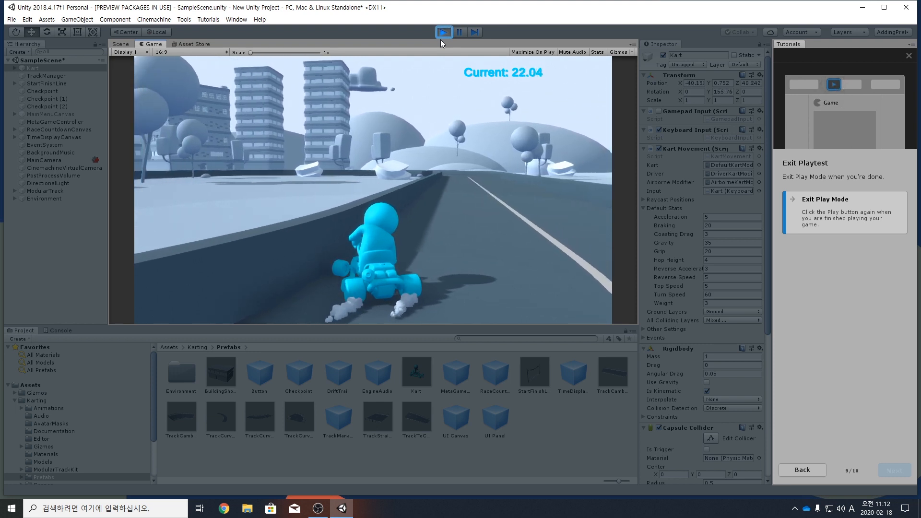
{"action": "key", "text": "Up"}
{"action": "key", "text": "Right"}
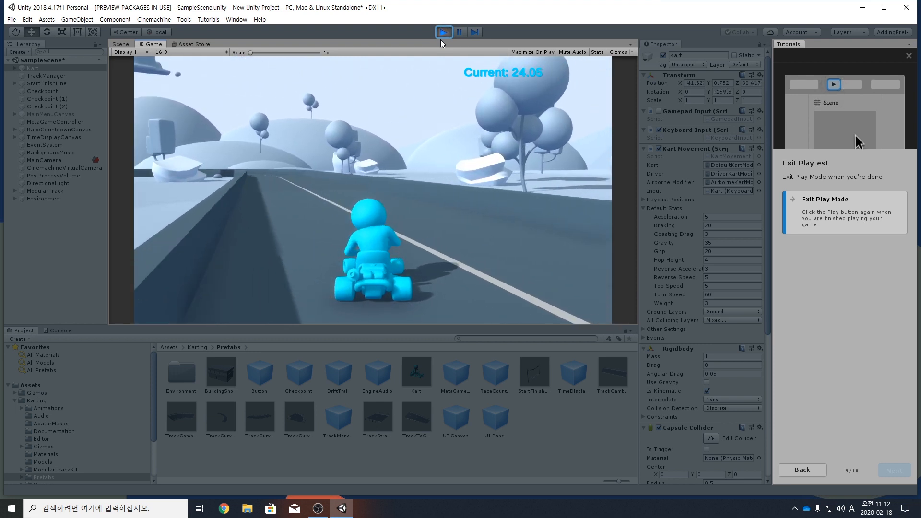
{"action": "key", "text": "Up"}
{"action": "key", "text": "Left"}
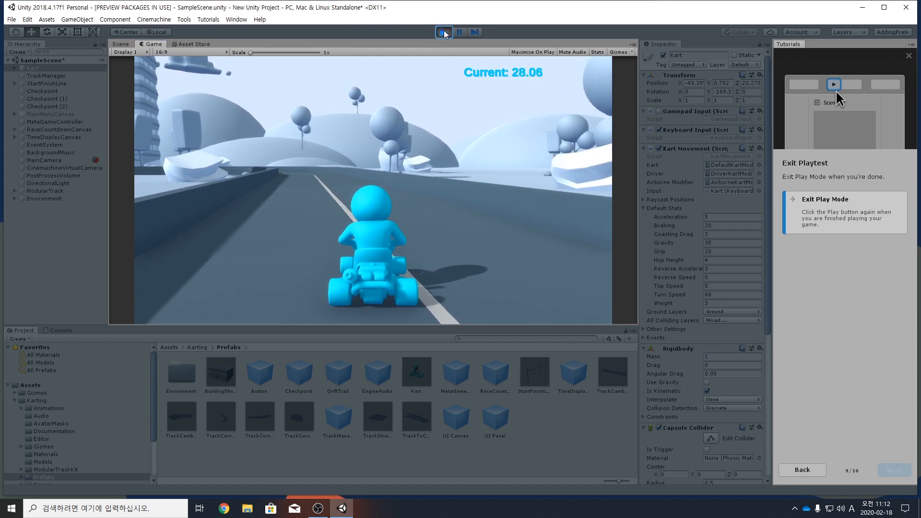
{"action": "left_click", "coordinate": [443, 32]}
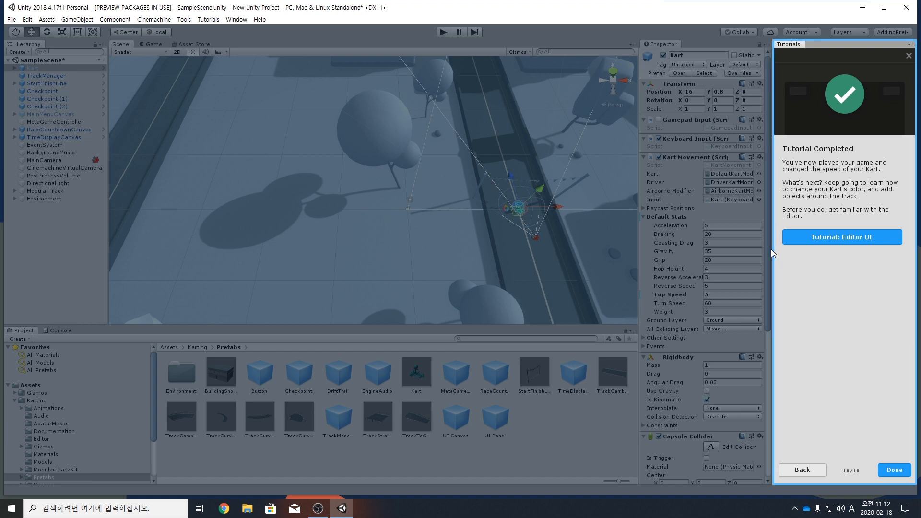
Step: Open the Editor UI tutorial, saving the modified SampleScene, and advance it past the Hierarchy and Scene introduction
{"action": "left_click", "coordinate": [838, 240]}
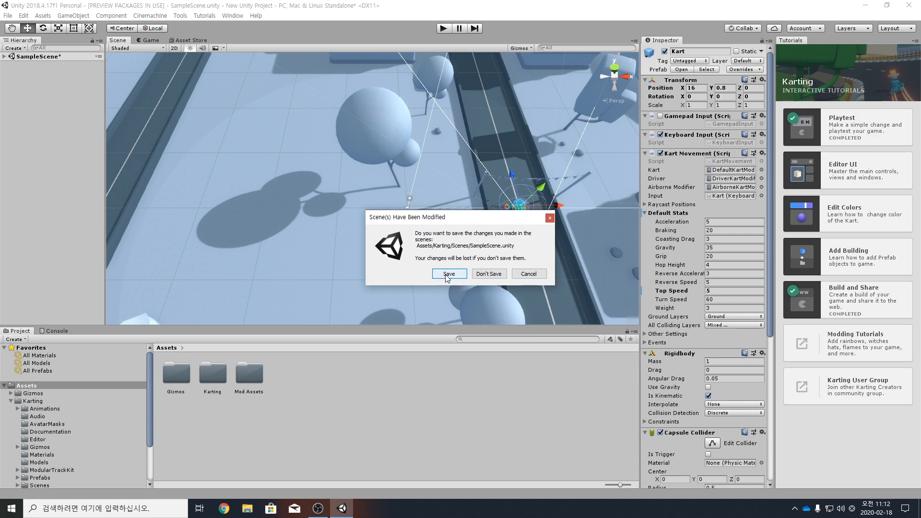
{"action": "left_click", "coordinate": [449, 274]}
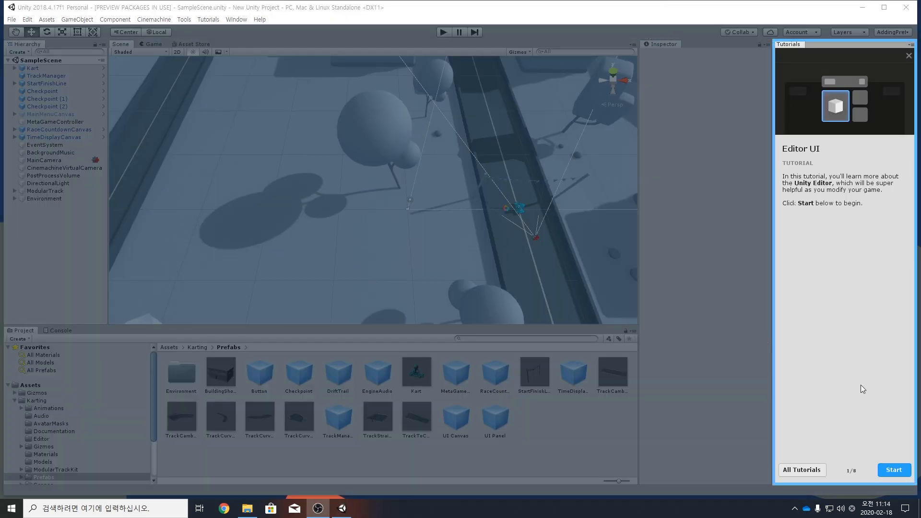
{"action": "left_click", "coordinate": [895, 471]}
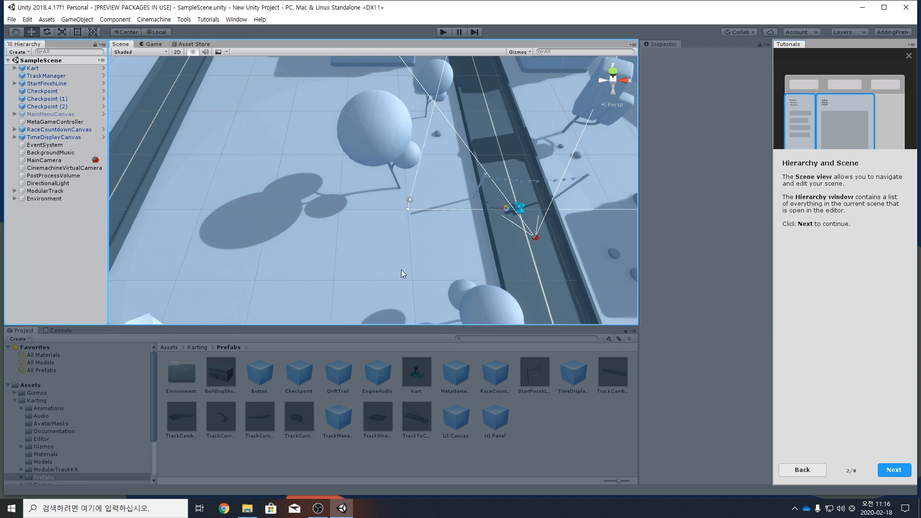
{"action": "left_click", "coordinate": [895, 470]}
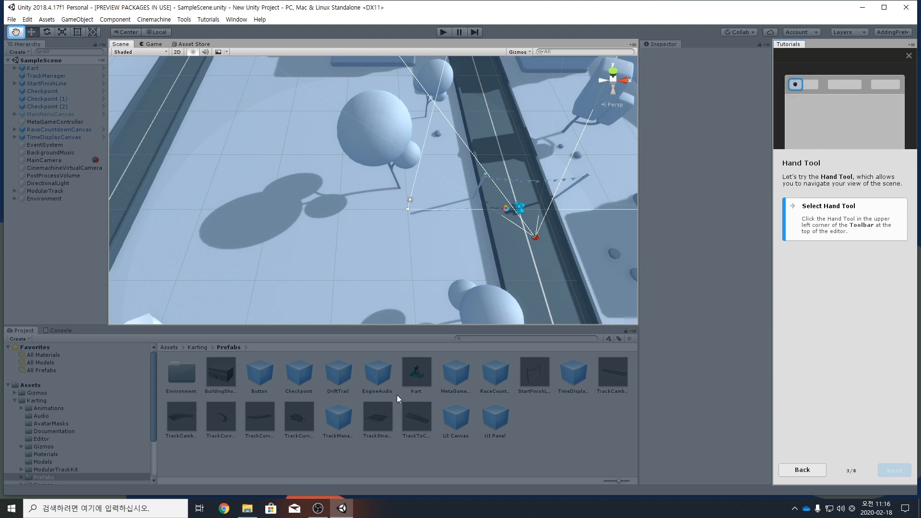
Step: Select the Hand Tool and pan the Scene view in several directions around the kart and track
{"action": "left_click", "coordinate": [12, 34]}
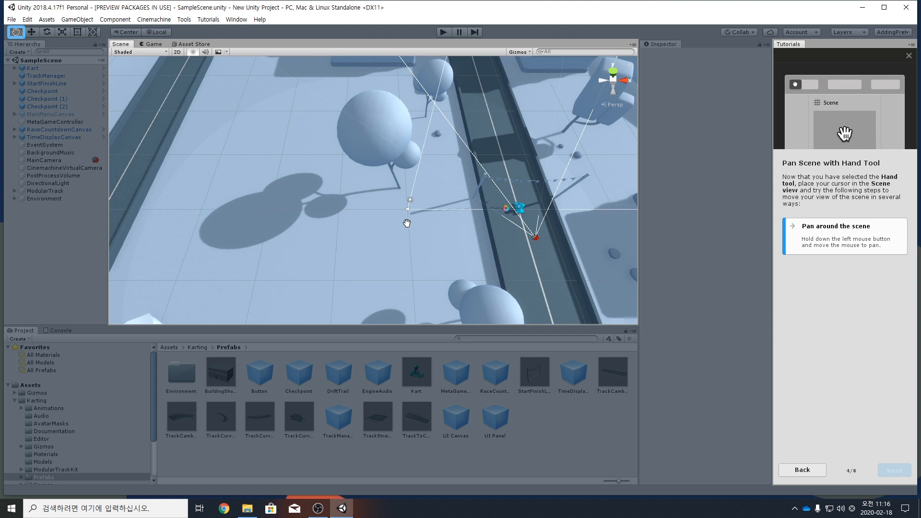
{"action": "left_click_drag", "start_coordinate": [406, 223], "coordinate": [184, 232]}
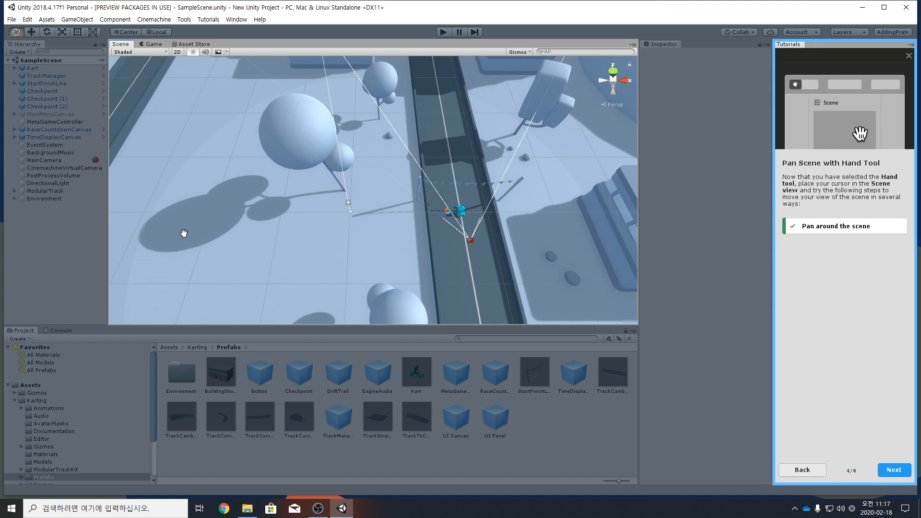
{"action": "left_click_drag", "start_coordinate": [184, 234], "coordinate": [253, 236]}
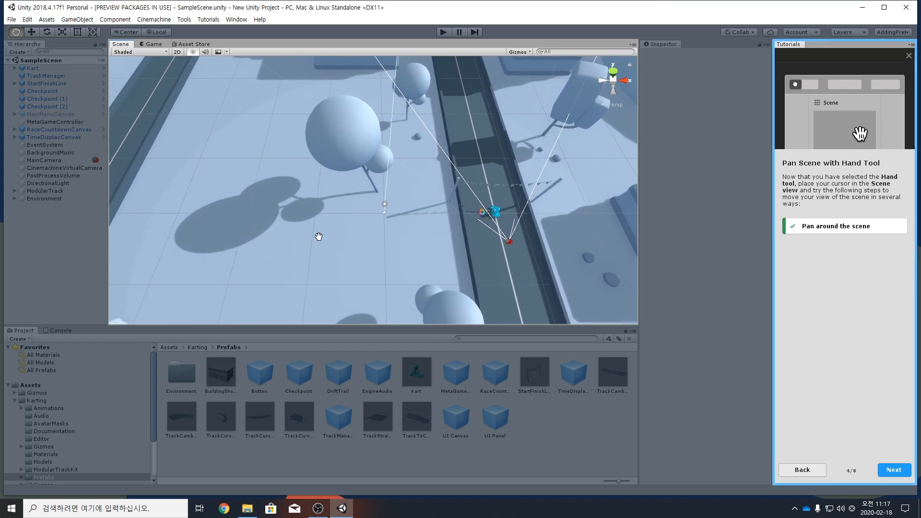
{"action": "mouse_move", "coordinate": [366, 233]}
{"action": "left_mouse_down"}
{"action": "mouse_move", "coordinate": [544, 236]}
{"action": "mouse_move", "coordinate": [358, 243]}
{"action": "left_mouse_up"}
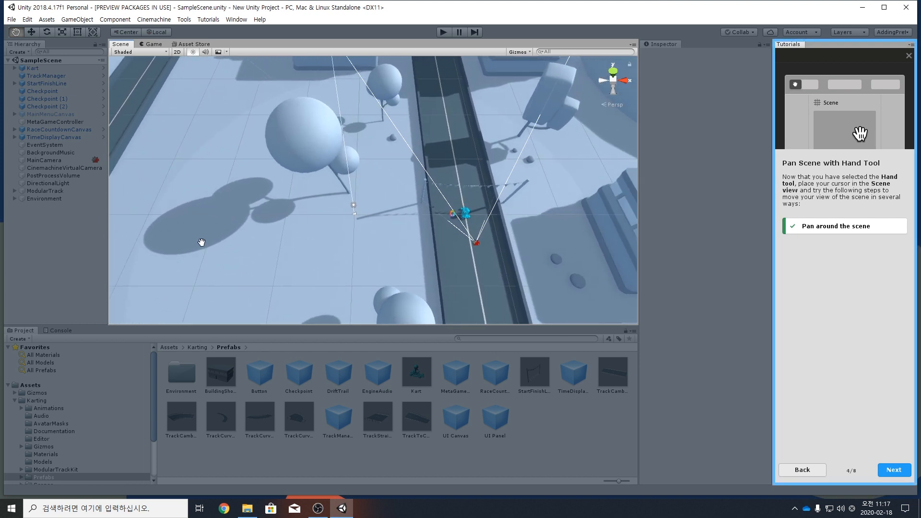
{"action": "left_click_drag", "start_coordinate": [289, 240], "coordinate": [557, 235]}
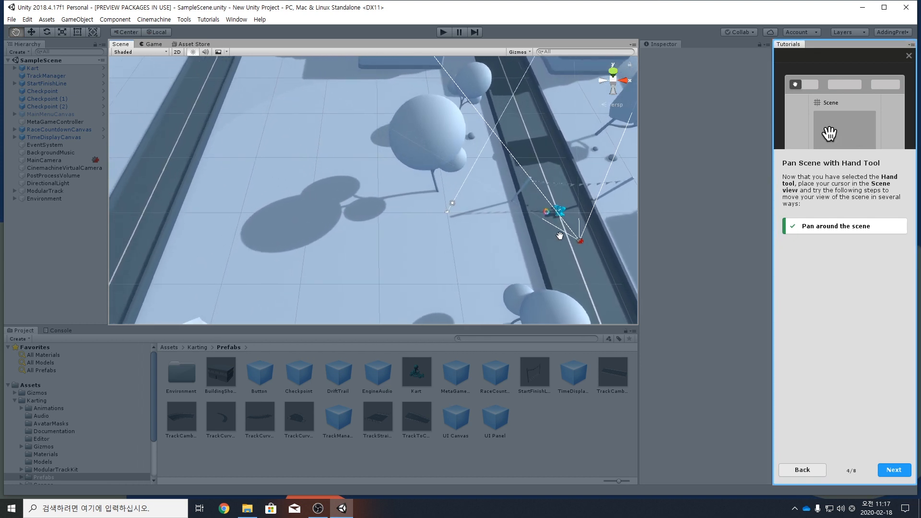
{"action": "left_click_drag", "start_coordinate": [362, 129], "coordinate": [339, 184]}
{"action": "left_click_drag", "start_coordinate": [290, 115], "coordinate": [290, 262]}
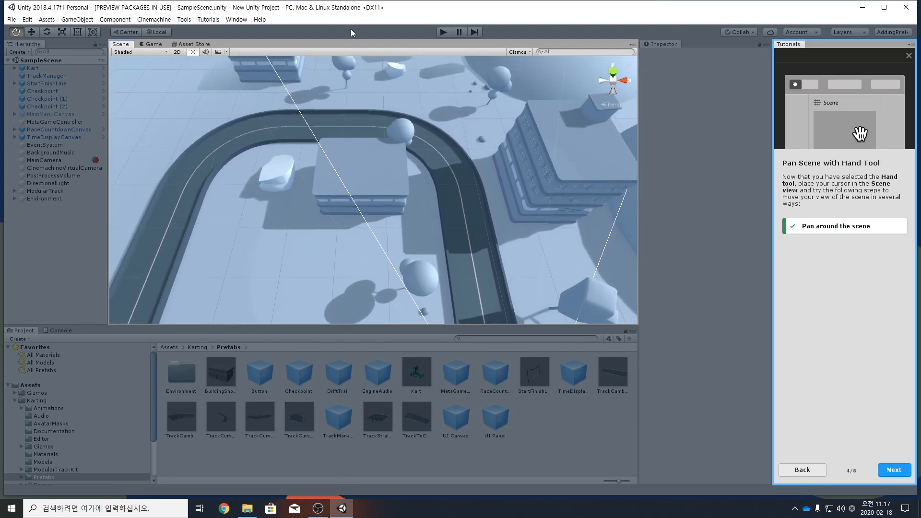
{"action": "left_click_drag", "start_coordinate": [382, 129], "coordinate": [385, 177]}
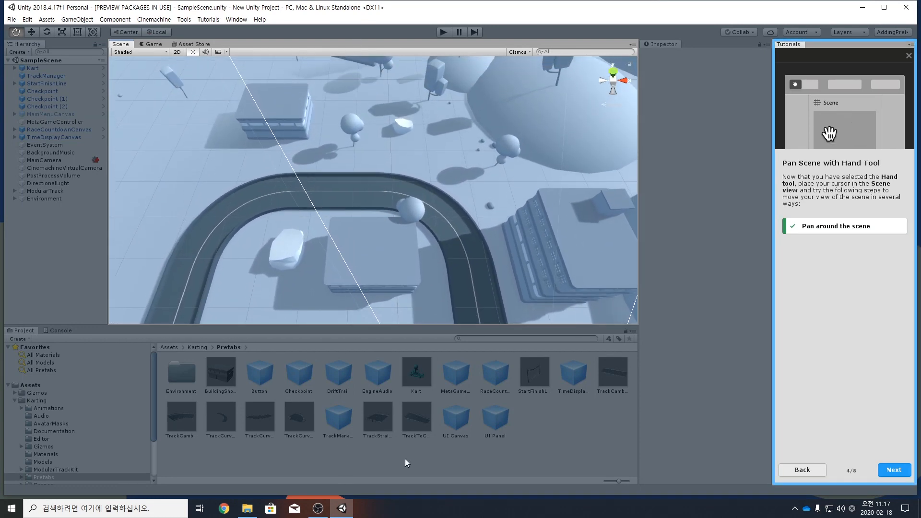
{"action": "left_click_drag", "start_coordinate": [402, 6], "coordinate": [391, 356]}
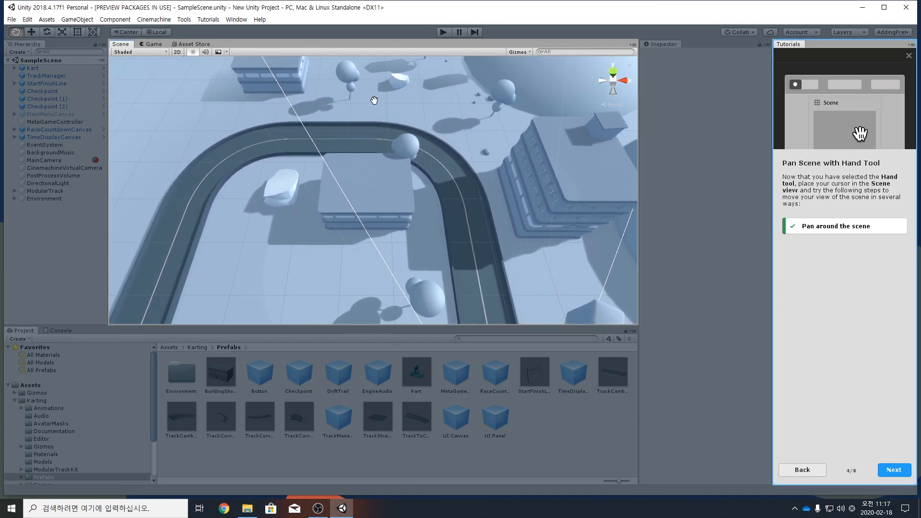
{"action": "left_click_drag", "start_coordinate": [376, 455], "coordinate": [372, 239]}
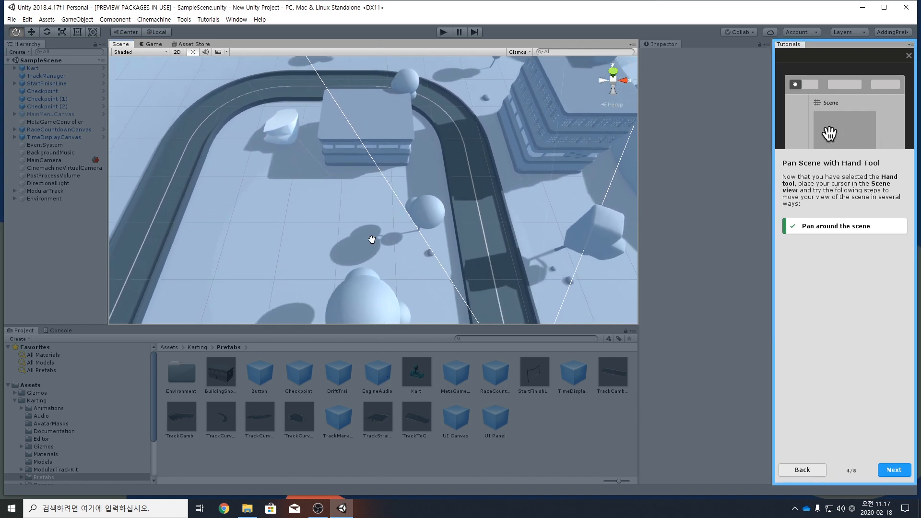
{"action": "left_click_drag", "start_coordinate": [378, 160], "coordinate": [388, 410]}
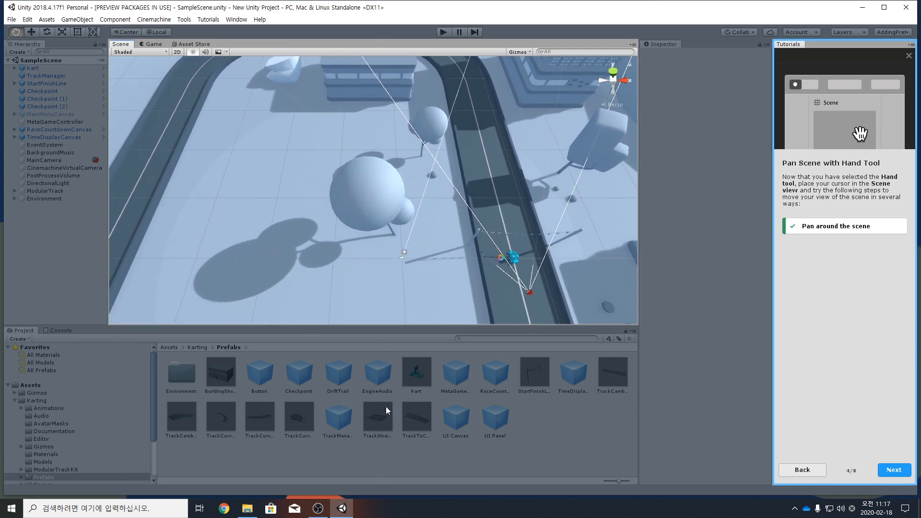
{"action": "left_click_drag", "start_coordinate": [364, 1], "coordinate": [309, 189]}
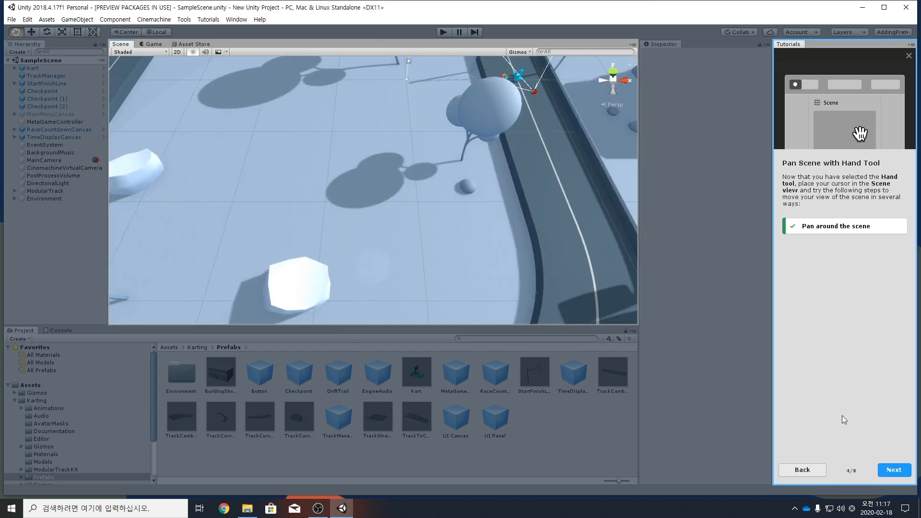
Step: Complete the tutorial's orbit task by orbiting the Scene view to a lower angle, and continue to the Zoom Scene page
{"action": "left_click", "coordinate": [893, 471]}
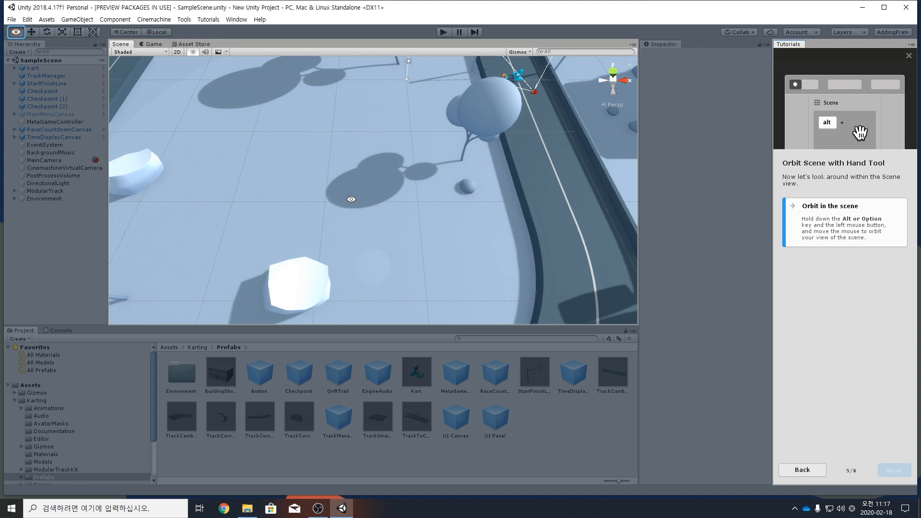
{"action": "left_click_drag", "start_coordinate": [351, 199], "coordinate": [306, 108], "text": "alt"}
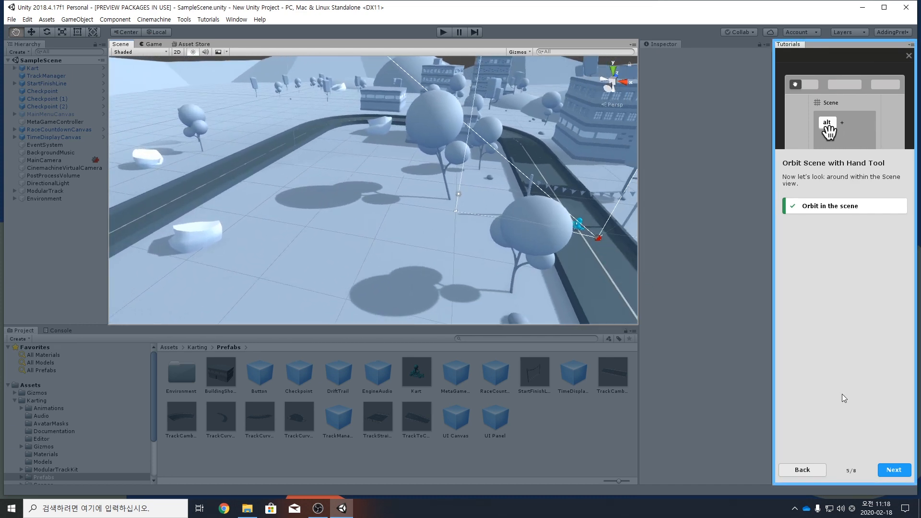
{"action": "left_click", "coordinate": [894, 470]}
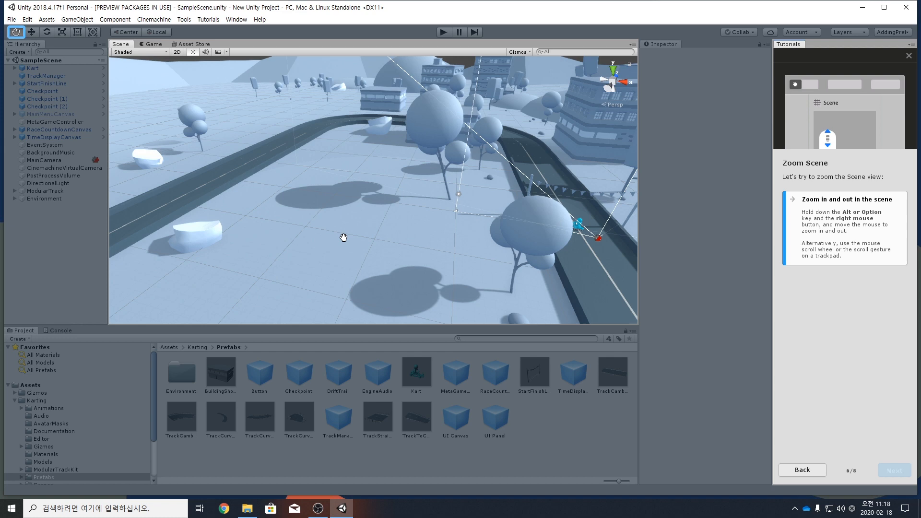
Step: Zoom in and out in the Scene view to complete the Zoom Scene task
{"action": "scroll", "coordinate": [344, 238], "scroll_direction": "up", "scroll_amount": 5}
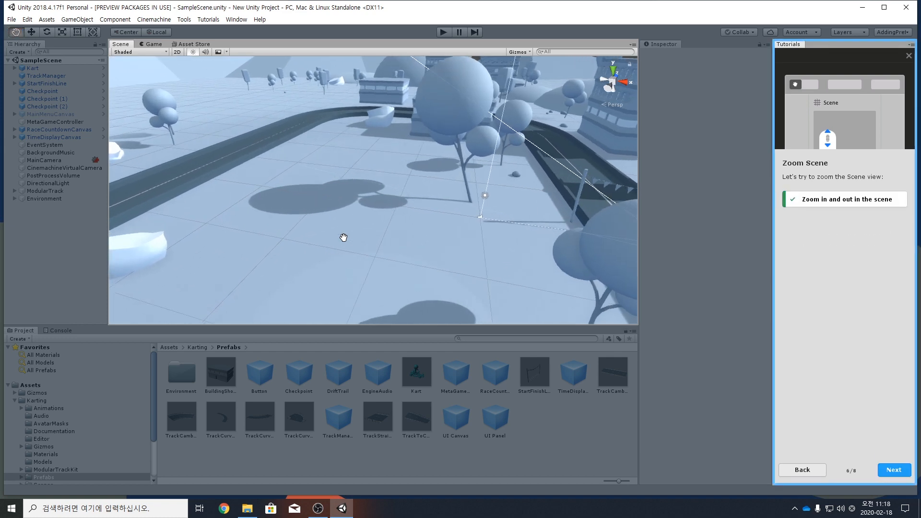
{"action": "scroll", "coordinate": [344, 238], "scroll_direction": "up", "scroll_amount": 8}
{"action": "scroll", "coordinate": [344, 238], "scroll_direction": "down", "scroll_amount": 8}
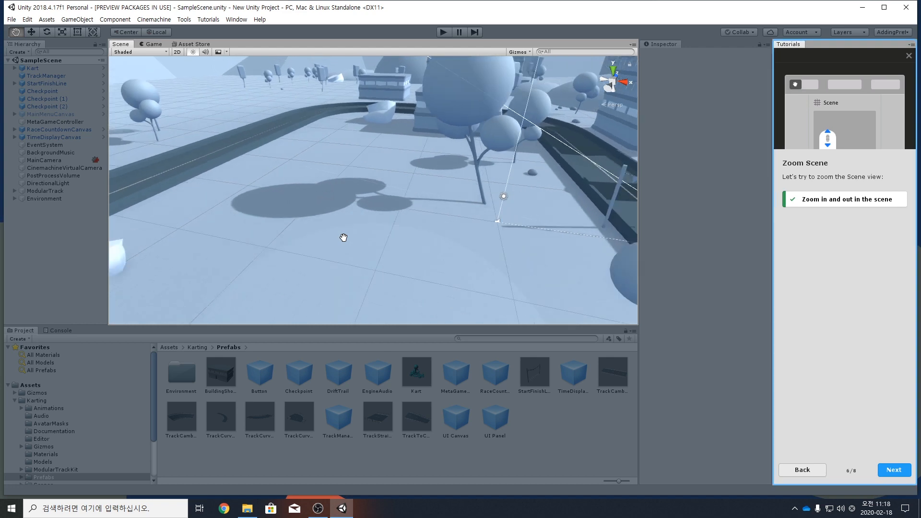
Step: Finish the remaining Editor UI tutorial pages, then open and start the Edit Colors tutorial
{"action": "scroll", "coordinate": [344, 238], "scroll_direction": "down", "scroll_amount": 6}
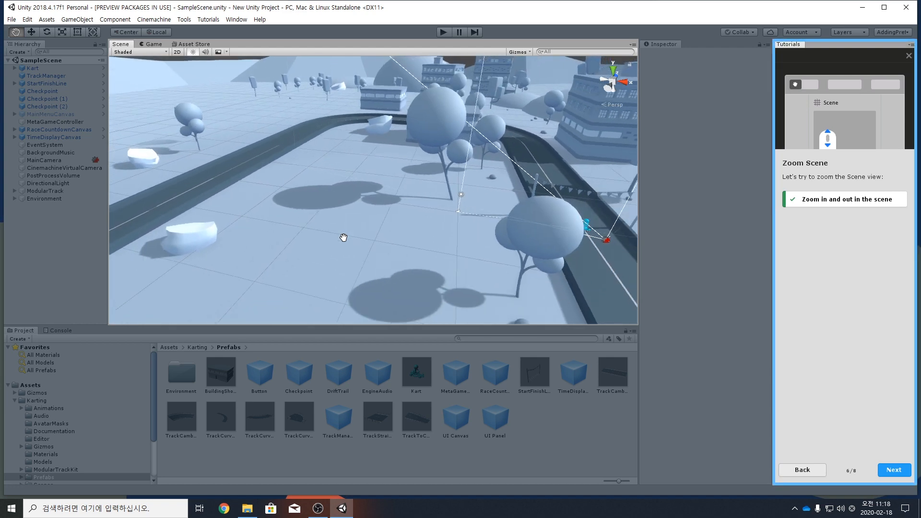
{"action": "left_click", "coordinate": [893, 470]}
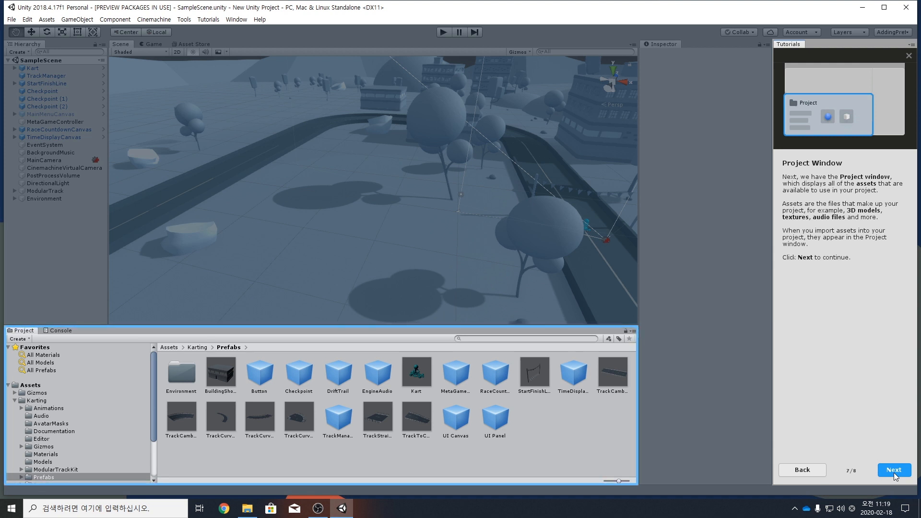
{"action": "left_click", "coordinate": [894, 473]}
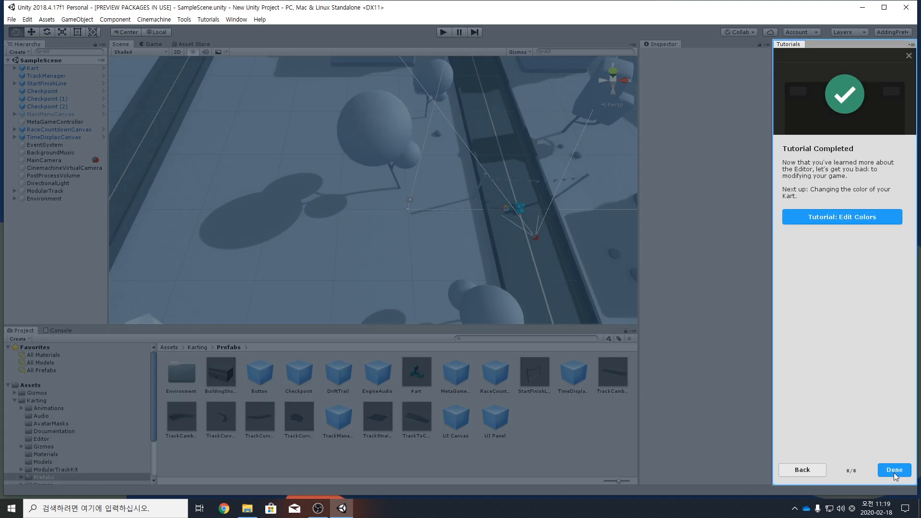
{"action": "left_click", "coordinate": [842, 220]}
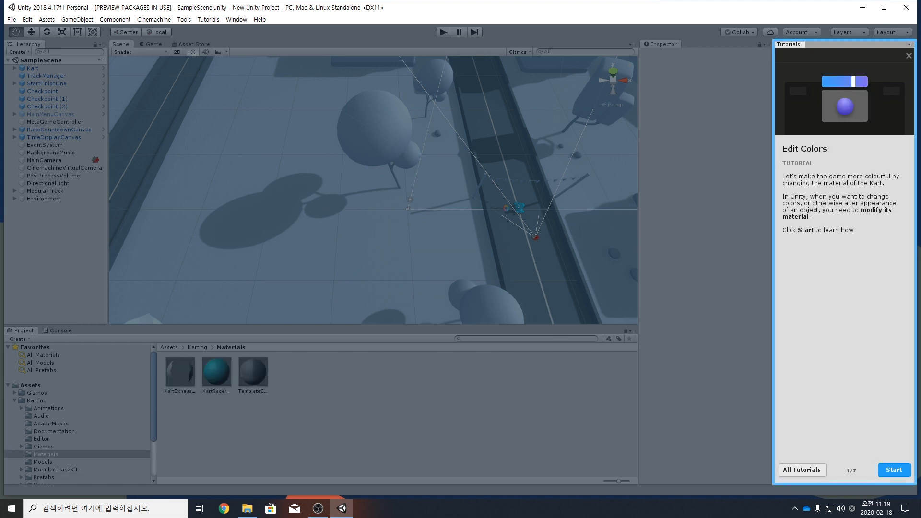
{"action": "left_click", "coordinate": [896, 471]}
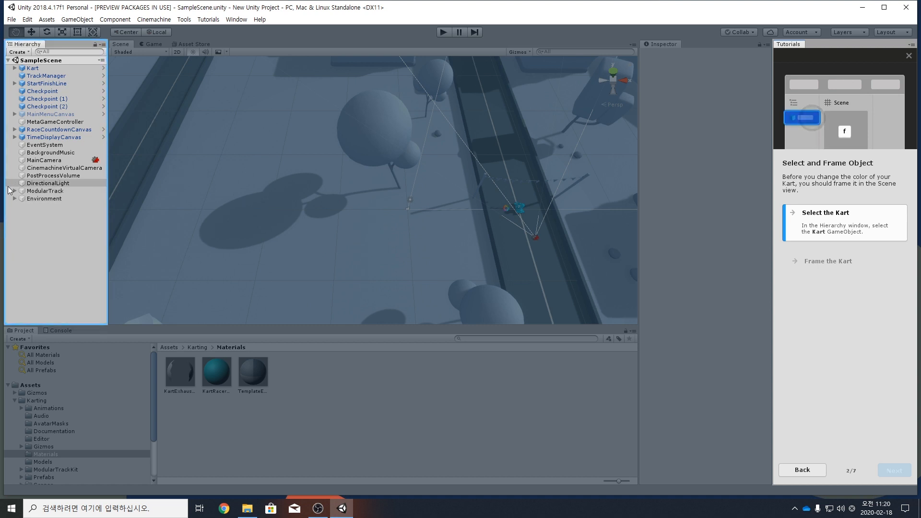
Step: Select the Kart GameObject, frame it in the Scene view, and continue to the Select Material page
{"action": "left_click", "coordinate": [33, 69]}
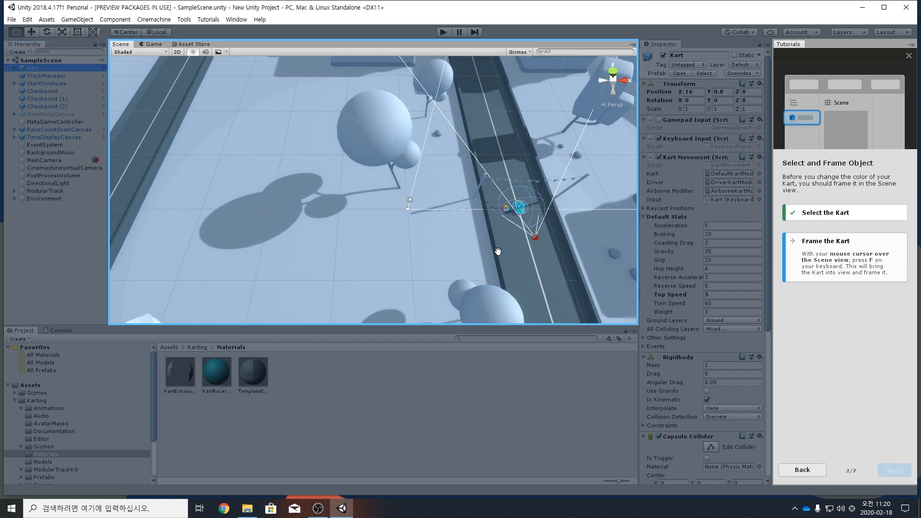
{"action": "key", "text": "f"}
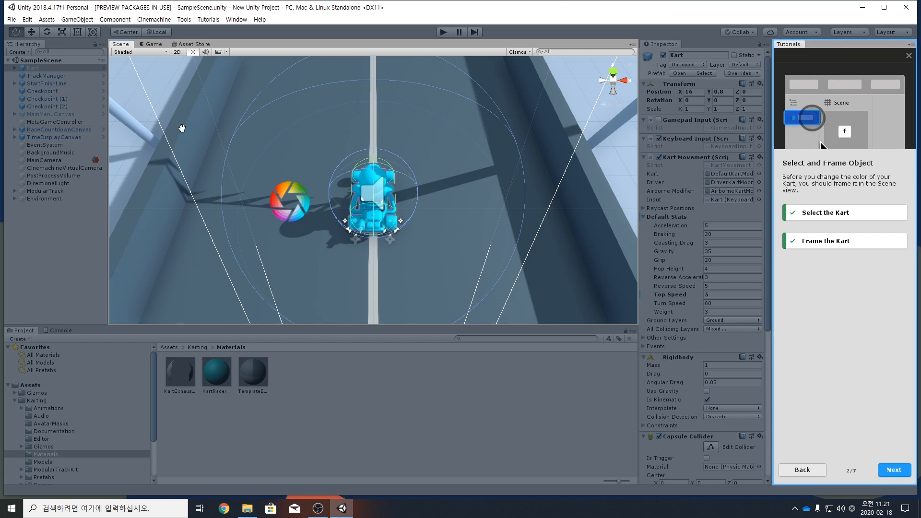
{"action": "left_click", "coordinate": [889, 471]}
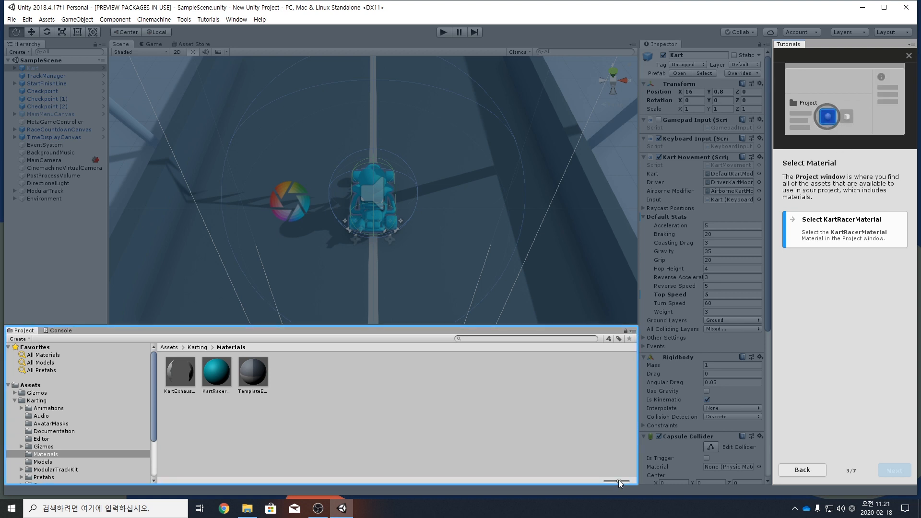
Step: Reduce the asset thumbnails in the Materials folder to a plain list and select KartRacerMaterial
{"action": "mouse_move", "coordinate": [618, 480]}
{"action": "left_mouse_down"}
{"action": "mouse_move", "coordinate": [606, 481]}
{"action": "mouse_move", "coordinate": [626, 483]}
{"action": "left_mouse_up"}
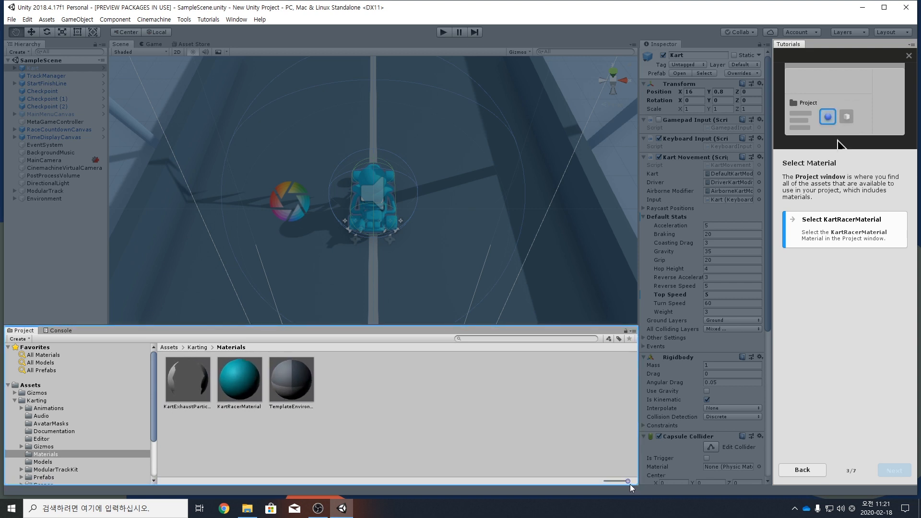
{"action": "left_click_drag", "start_coordinate": [625, 484], "coordinate": [604, 483]}
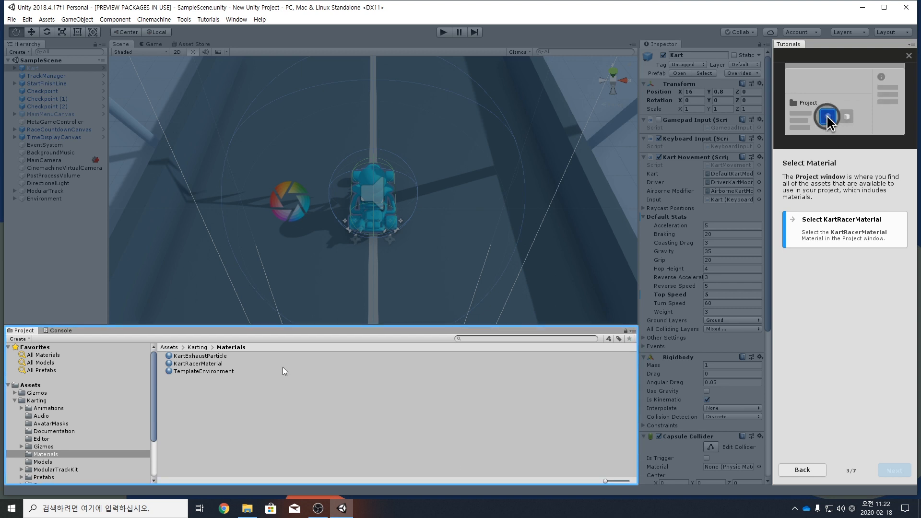
{"action": "left_click", "coordinate": [181, 364]}
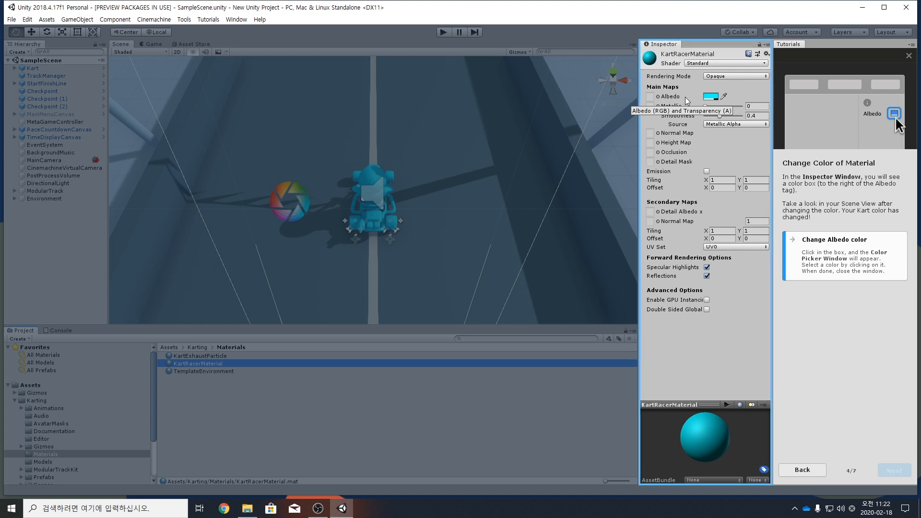
Step: Change KartRacerMaterial's Albedo color to pink, about hex FF0090, and close the color picker
{"action": "left_click", "coordinate": [710, 97]}
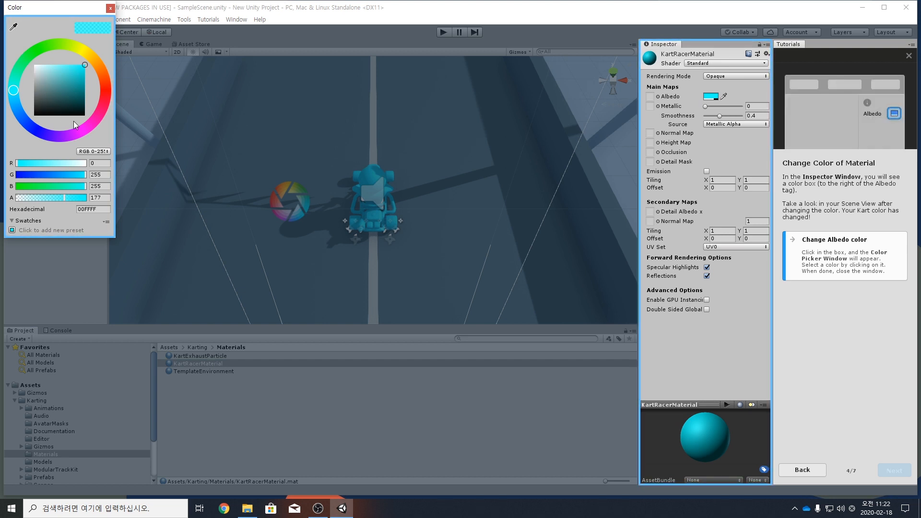
{"action": "left_click_drag", "start_coordinate": [77, 123], "coordinate": [85, 127]}
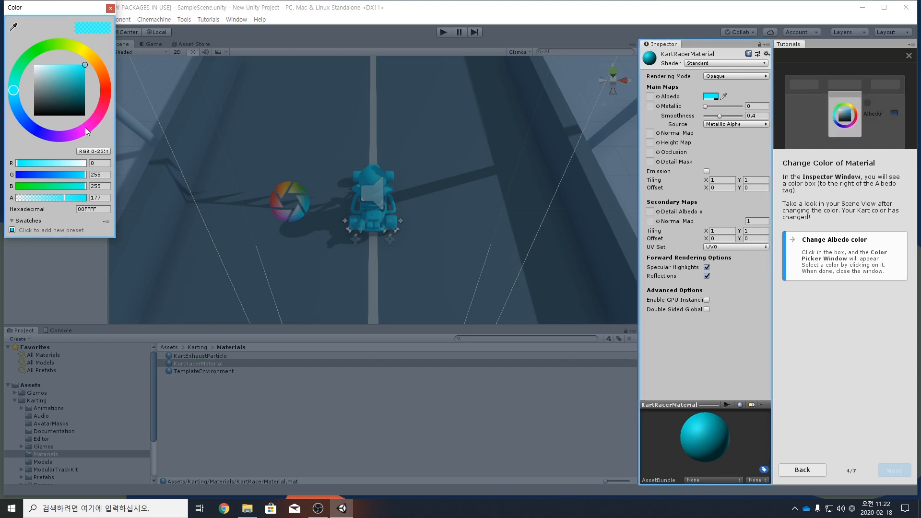
{"action": "left_click_drag", "start_coordinate": [89, 125], "coordinate": [98, 115]}
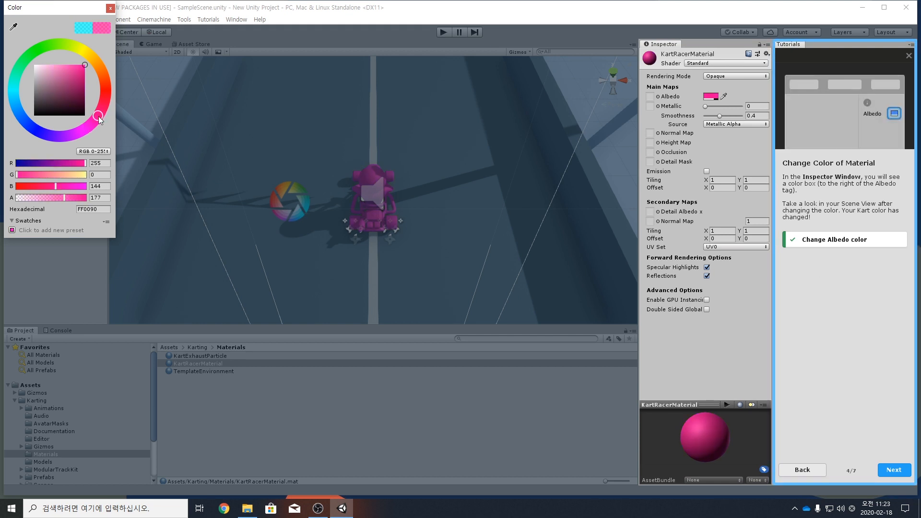
{"action": "left_click", "coordinate": [111, 8]}
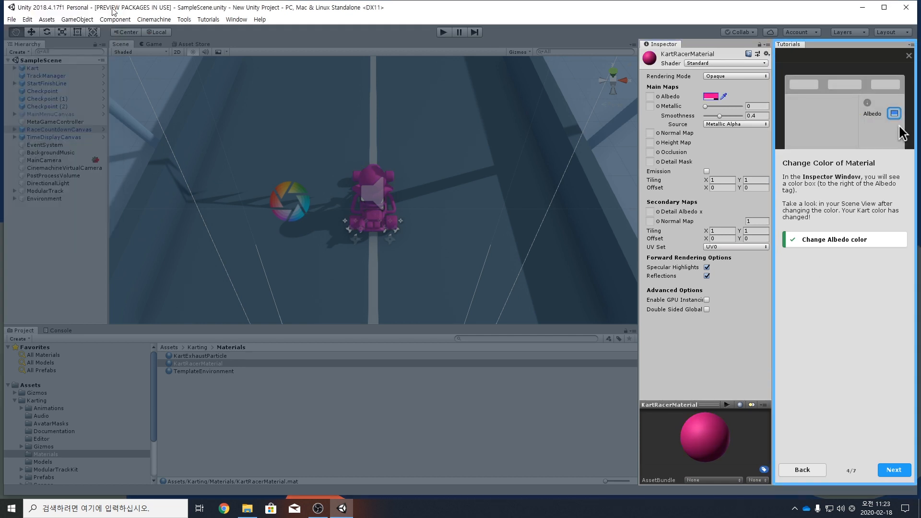
Step: Continue to the Playtest new Color page, enter Play Mode to try the recolored kart, and exit Play Mode
{"action": "left_click", "coordinate": [895, 472]}
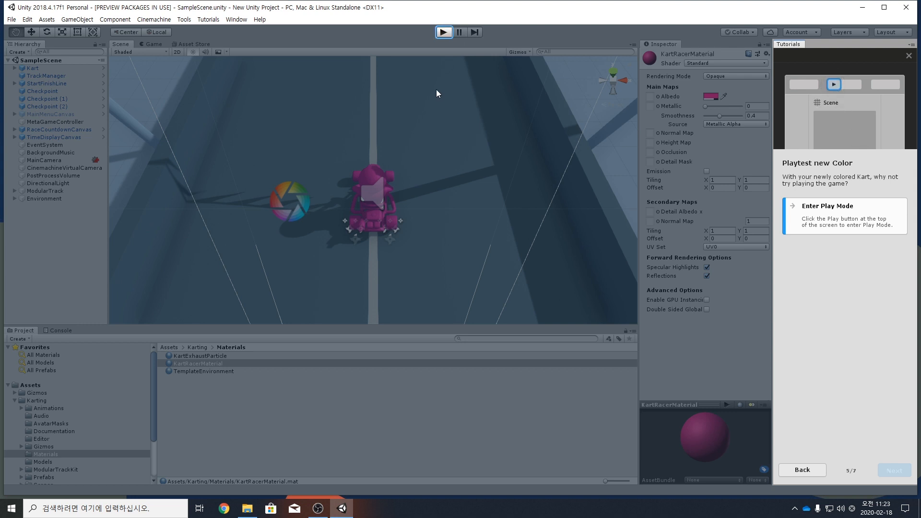
{"action": "left_click", "coordinate": [444, 34]}
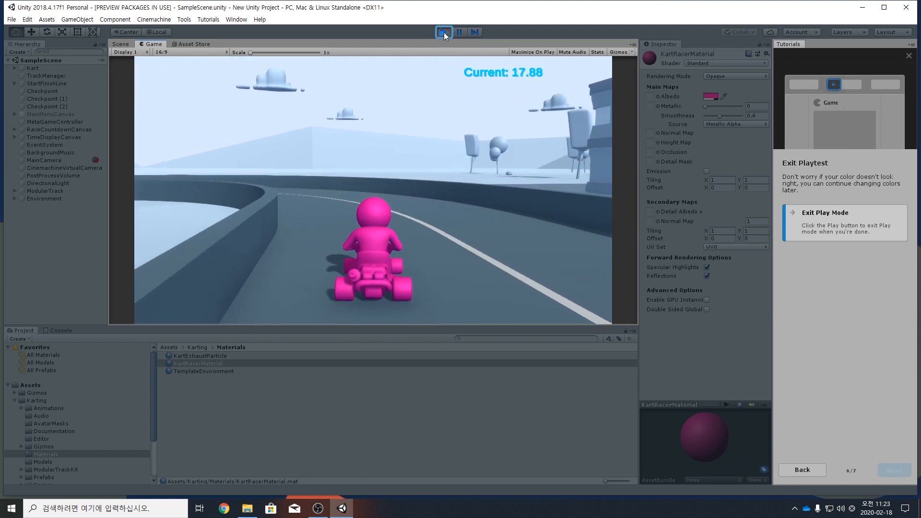
{"action": "left_click", "coordinate": [443, 32]}
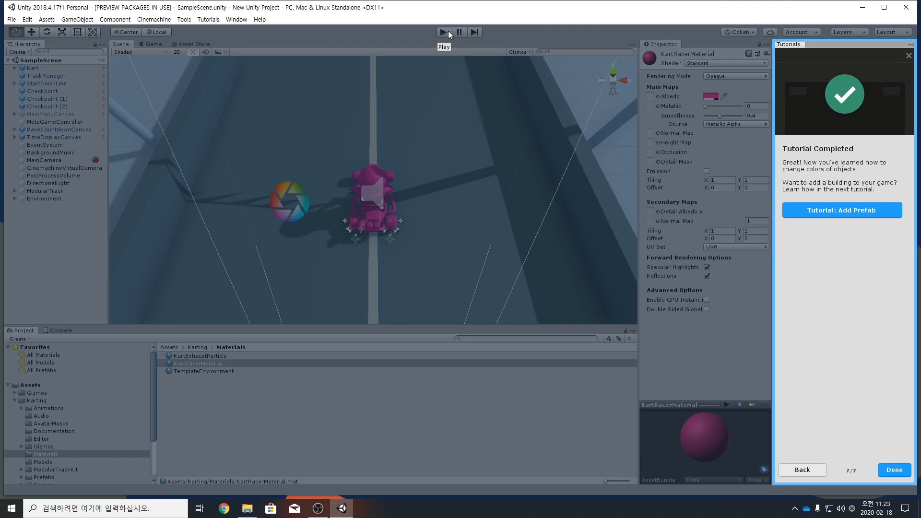
Step: Open and start the Add Prefab tutorial, and display the Prefabs folder contents as a plain list
{"action": "left_click", "coordinate": [821, 217]}
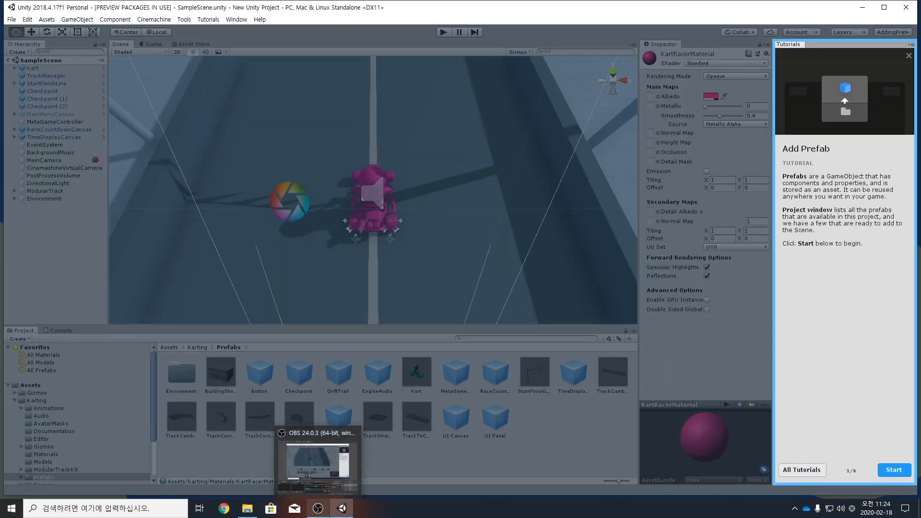
{"action": "left_click", "coordinate": [893, 470]}
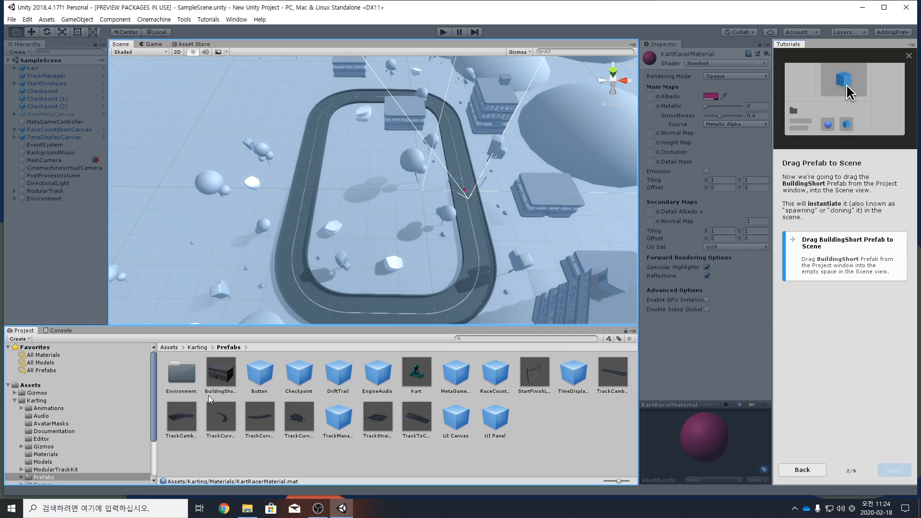
{"action": "left_click_drag", "start_coordinate": [619, 485], "coordinate": [605, 483]}
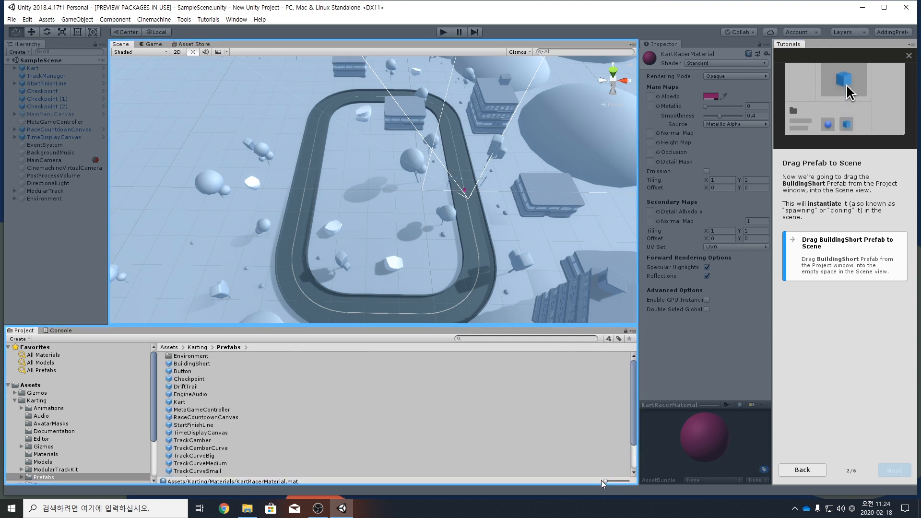
{"action": "scroll", "coordinate": [216, 404], "scroll_direction": "down", "scroll_amount": 3}
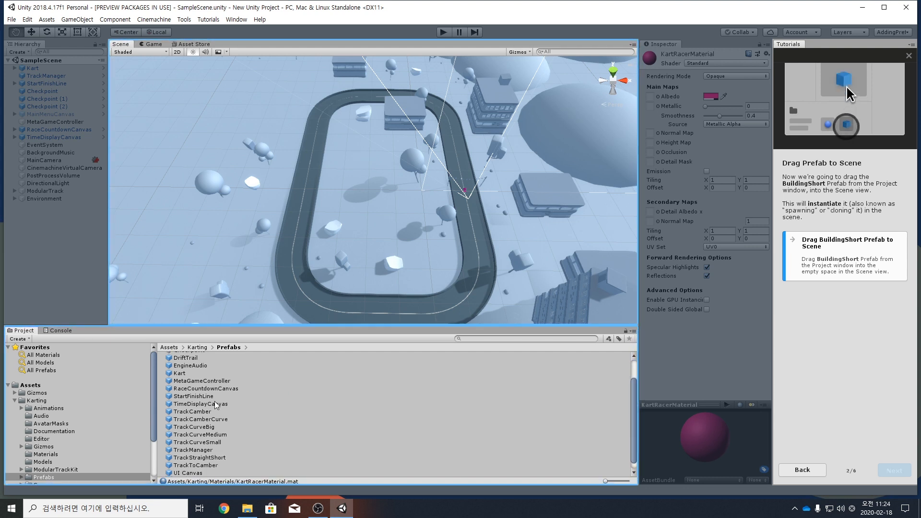
{"action": "scroll", "coordinate": [215, 403], "scroll_direction": "up", "scroll_amount": 3}
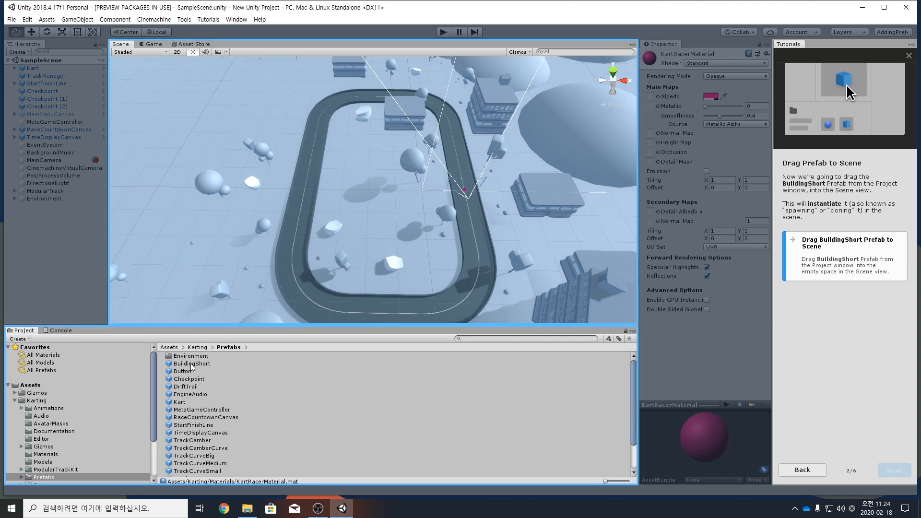
Step: Place the BuildingShort prefab inside the track loop and reposition it with the Move Tool to about X -28.5, Z 0.6
{"action": "left_click", "coordinate": [191, 364]}
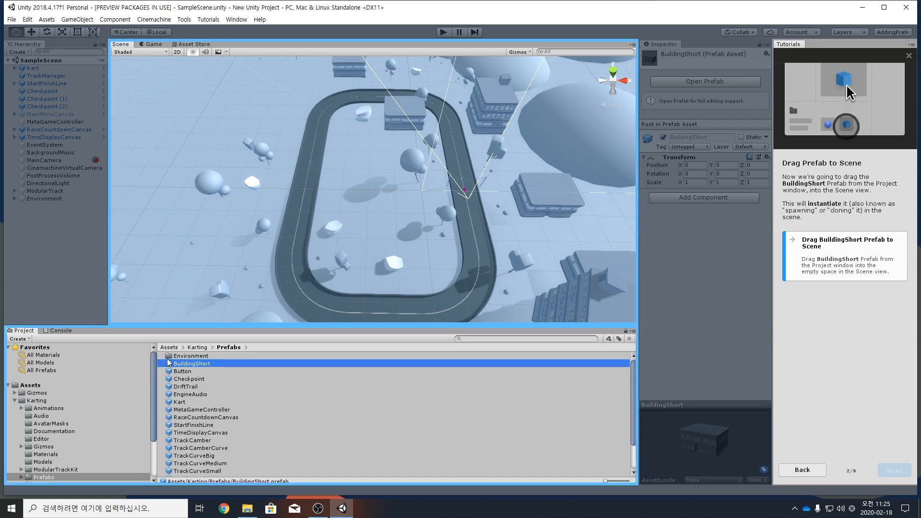
{"action": "left_click_drag", "start_coordinate": [192, 363], "coordinate": [346, 183]}
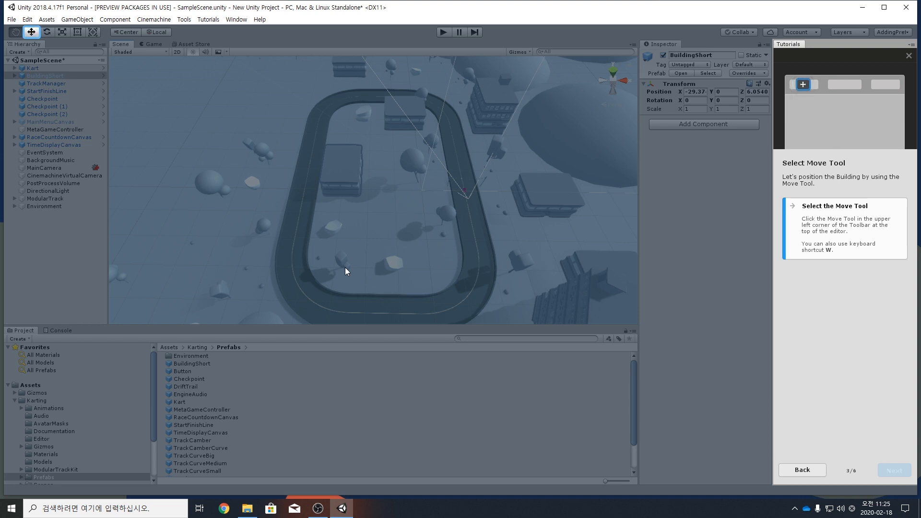
{"action": "left_click", "coordinate": [32, 33]}
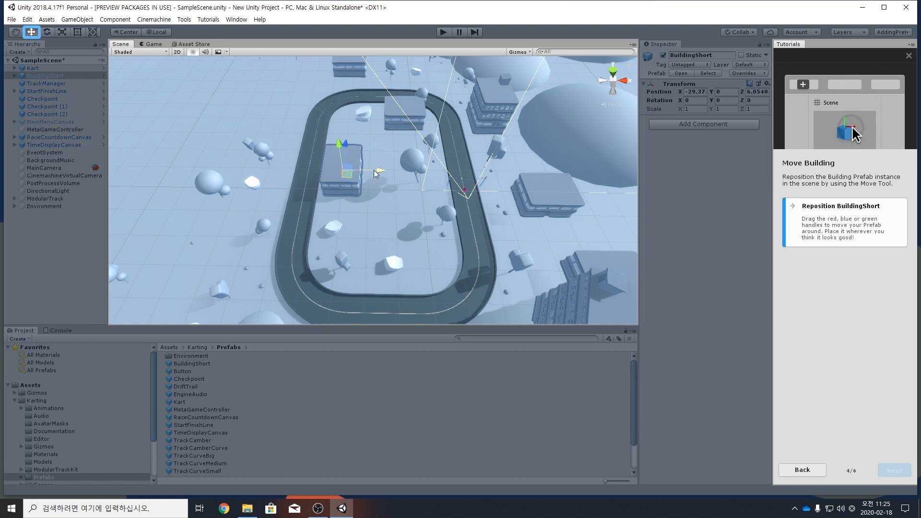
{"action": "left_click_drag", "start_coordinate": [375, 170], "coordinate": [348, 160]}
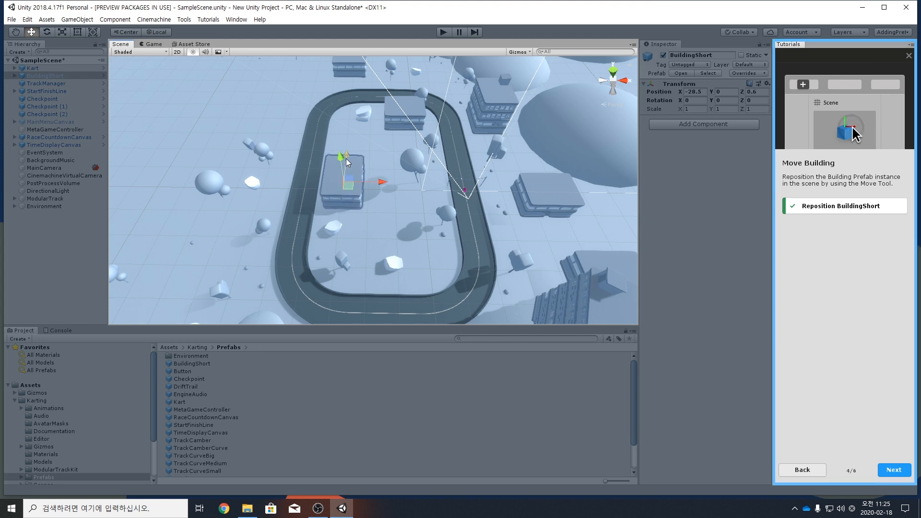
{"action": "left_click", "coordinate": [895, 471]}
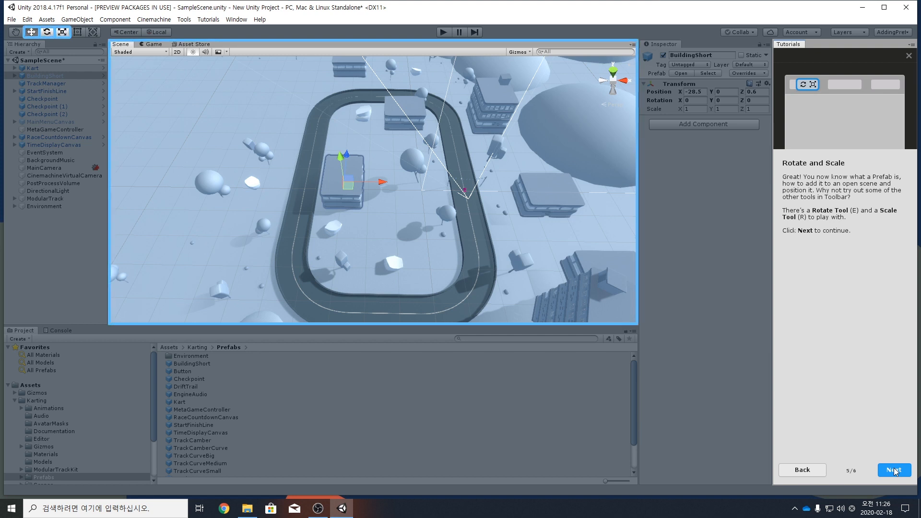
Step: Rotate the placed BuildingShort to about -0.396 on Y and scale it to about 0.963 in X and 1.413 in Z
{"action": "left_click", "coordinate": [46, 32]}
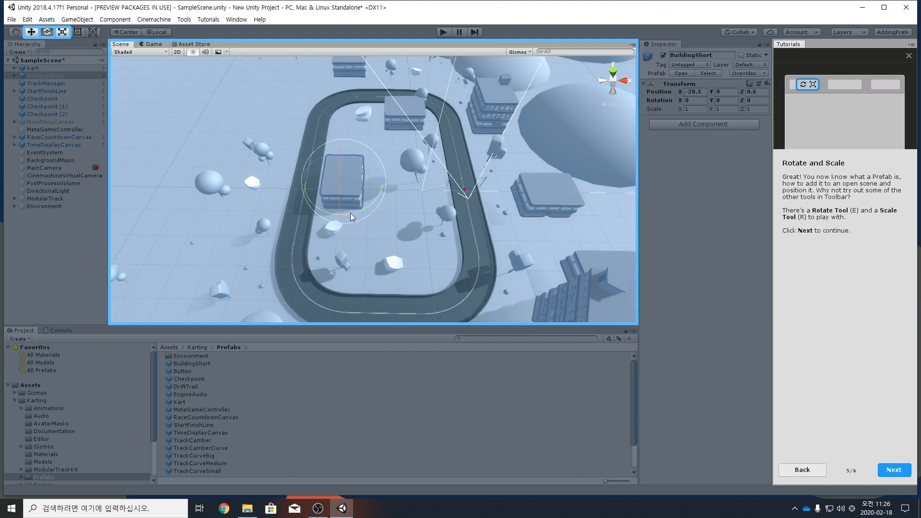
{"action": "mouse_move", "coordinate": [350, 213]}
{"action": "left_mouse_down"}
{"action": "mouse_move", "coordinate": [430, 196]}
{"action": "mouse_move", "coordinate": [324, 215]}
{"action": "mouse_move", "coordinate": [293, 210]}
{"action": "mouse_move", "coordinate": [419, 215]}
{"action": "mouse_move", "coordinate": [331, 218]}
{"action": "mouse_move", "coordinate": [352, 220]}
{"action": "left_mouse_up"}
{"action": "left_click", "coordinate": [63, 33]}
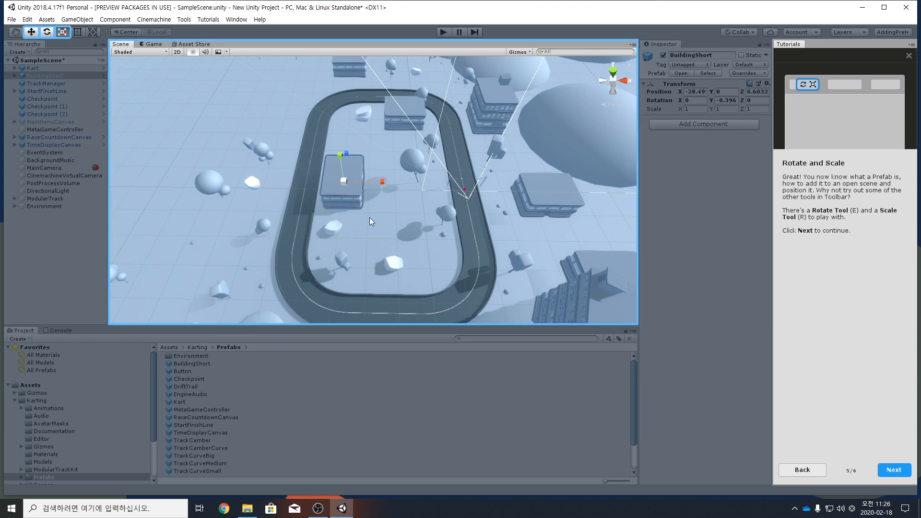
{"action": "mouse_move", "coordinate": [382, 182]}
{"action": "left_mouse_down"}
{"action": "mouse_move", "coordinate": [439, 182]}
{"action": "mouse_move", "coordinate": [367, 181]}
{"action": "mouse_move", "coordinate": [414, 186]}
{"action": "mouse_move", "coordinate": [381, 185]}
{"action": "left_mouse_up"}
{"action": "mouse_move", "coordinate": [347, 155]}
{"action": "left_mouse_down"}
{"action": "mouse_move", "coordinate": [333, 91]}
{"action": "mouse_move", "coordinate": [346, 153]}
{"action": "mouse_move", "coordinate": [345, 105]}
{"action": "mouse_move", "coordinate": [349, 140]}
{"action": "left_mouse_up"}
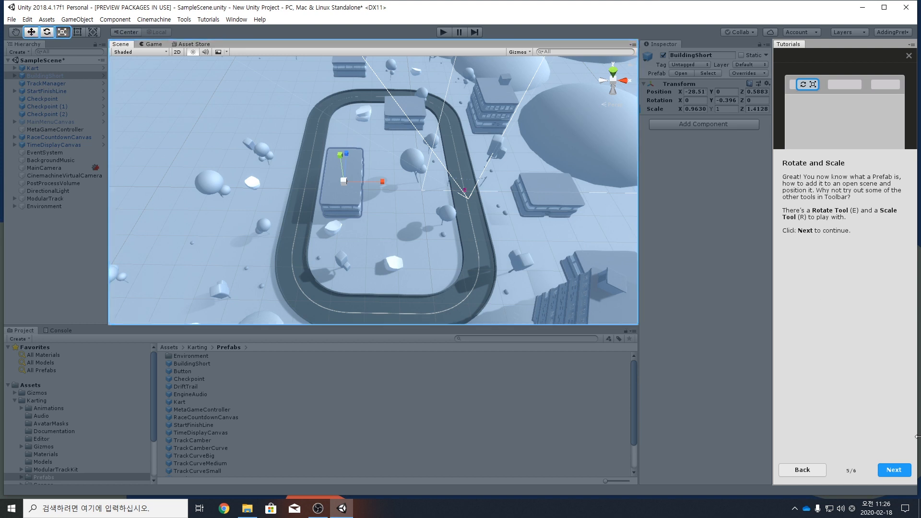
Step: Finish the Add Prefab tutorial and start the Build and Share tutorial, saving the modified SampleScene
{"action": "left_click", "coordinate": [894, 470]}
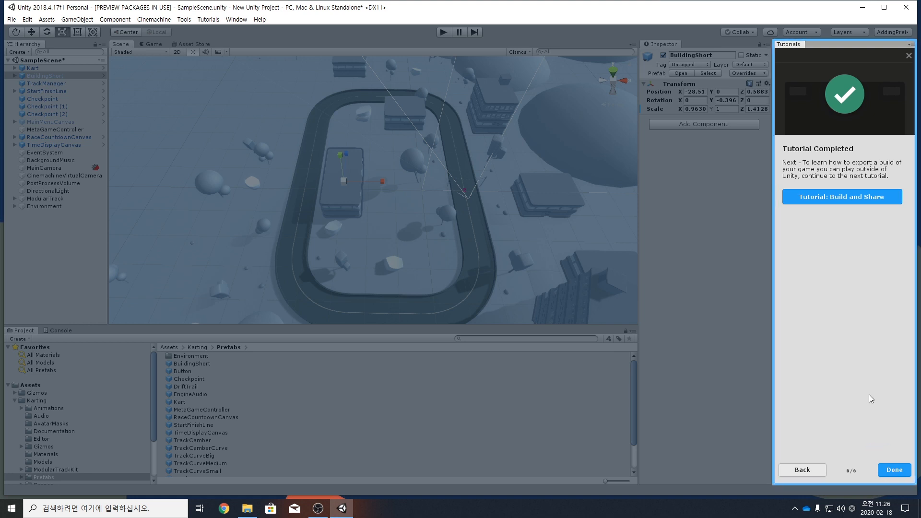
{"action": "left_click", "coordinate": [838, 200]}
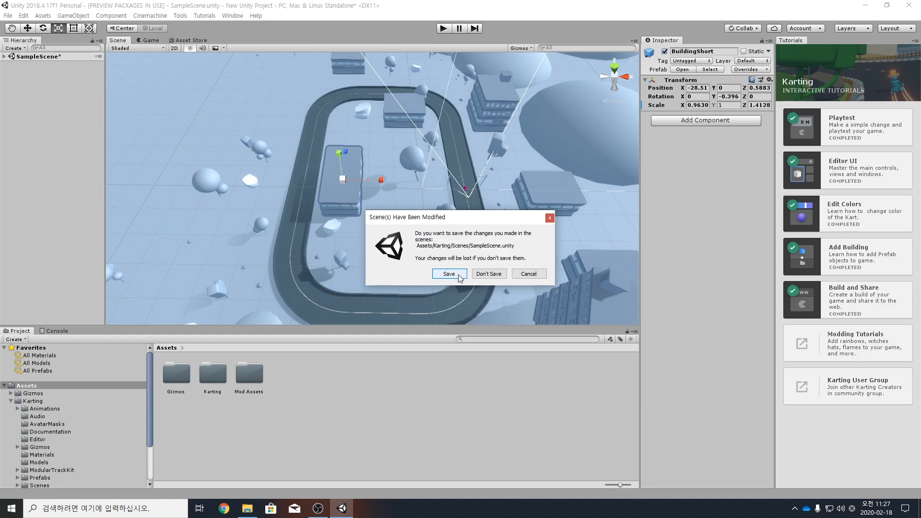
{"action": "left_click", "coordinate": [449, 273]}
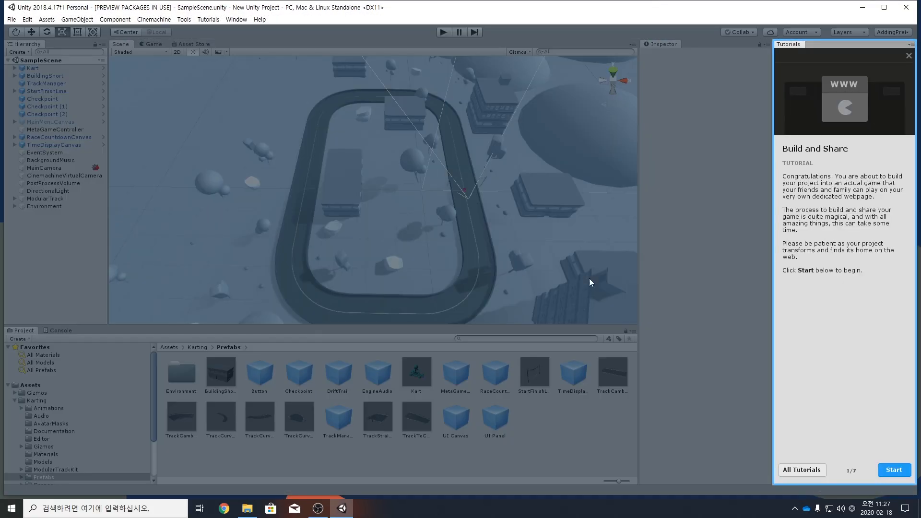
{"action": "left_click", "coordinate": [891, 470]}
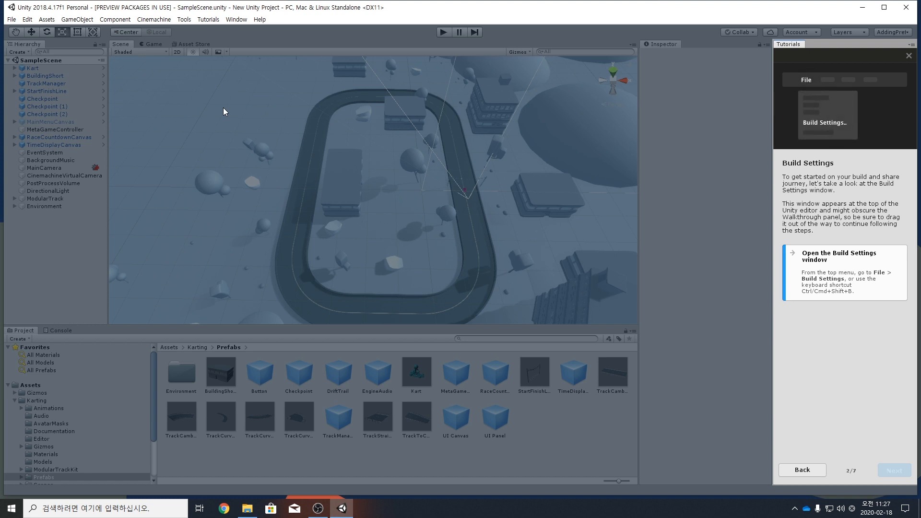
Step: Open the Build Settings and add the open SampleScene to the scenes in the build
{"action": "left_click", "coordinate": [11, 20]}
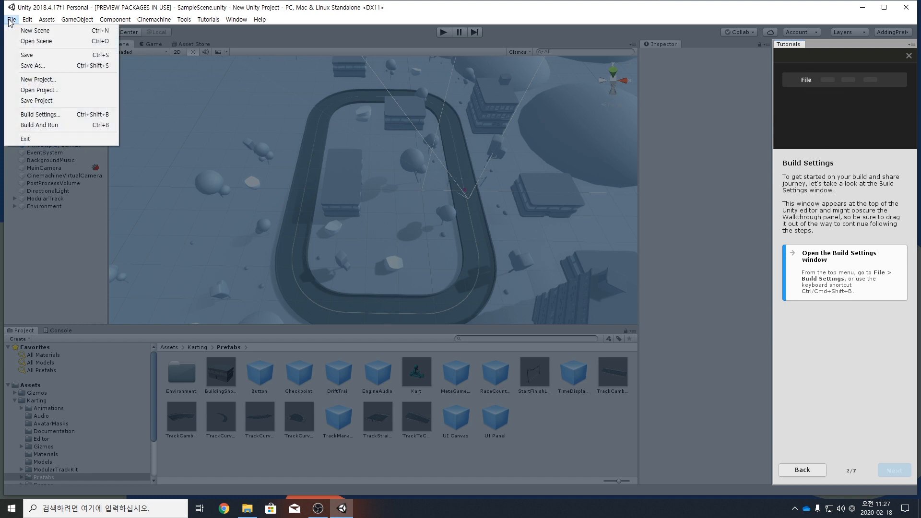
{"action": "left_click", "coordinate": [41, 114]}
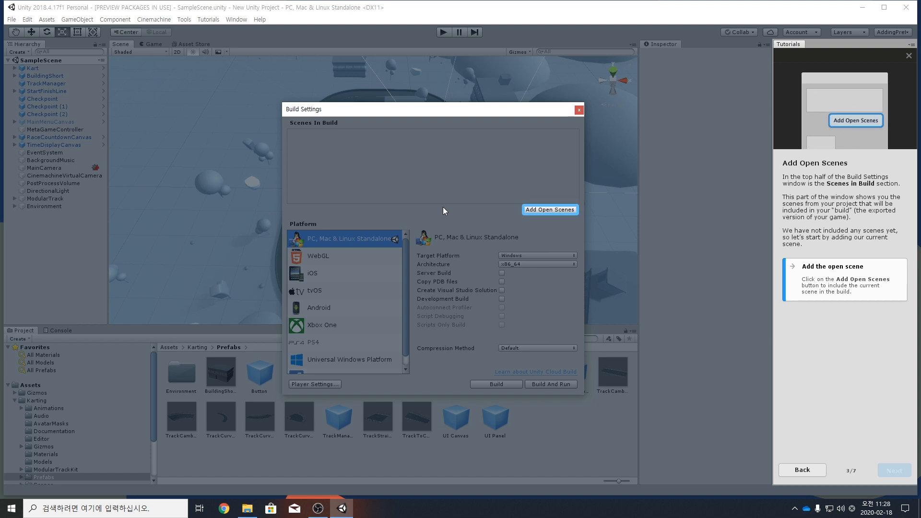
{"action": "left_click", "coordinate": [539, 210]}
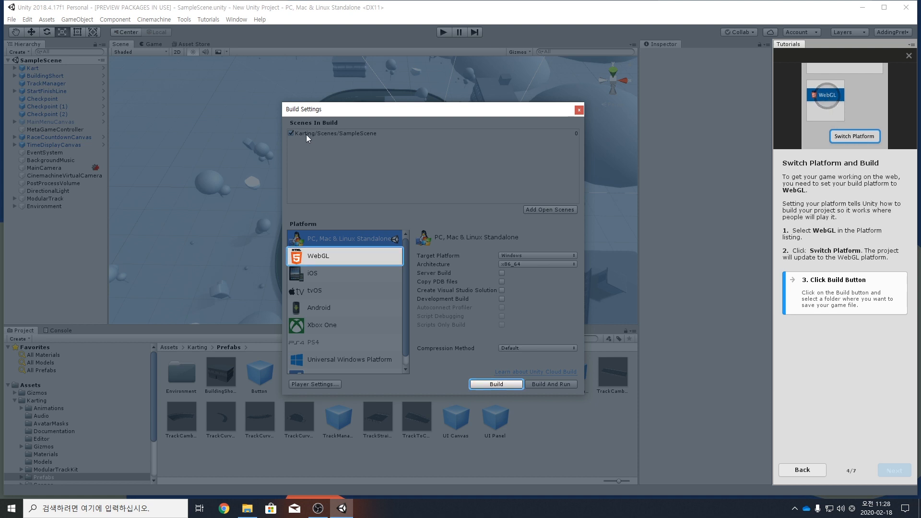
Step: Switch the build platform to WebGL
{"action": "left_click", "coordinate": [341, 255]}
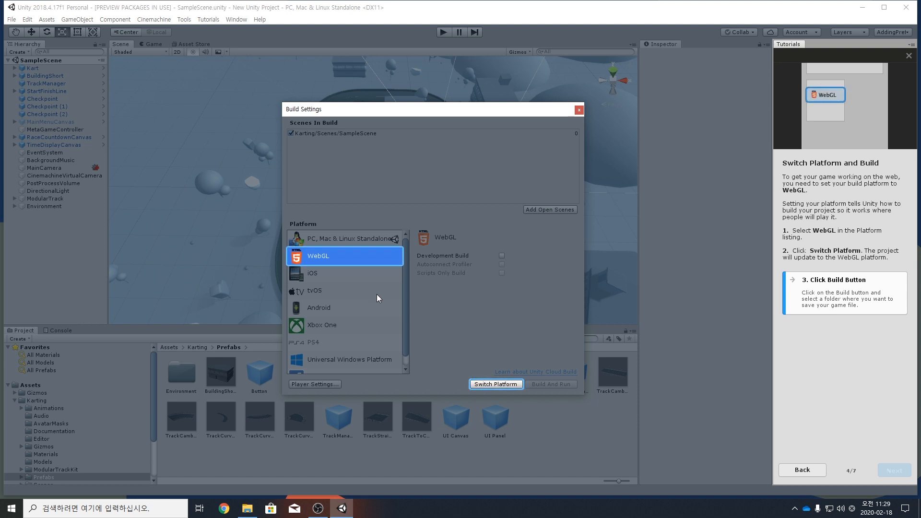
{"action": "left_click", "coordinate": [496, 384]}
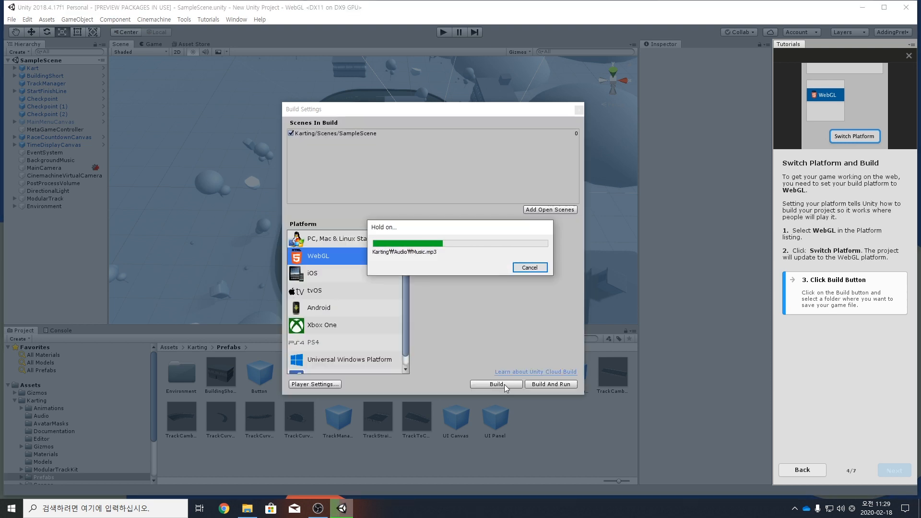
{"action": "left_click", "coordinate": [505, 384]}
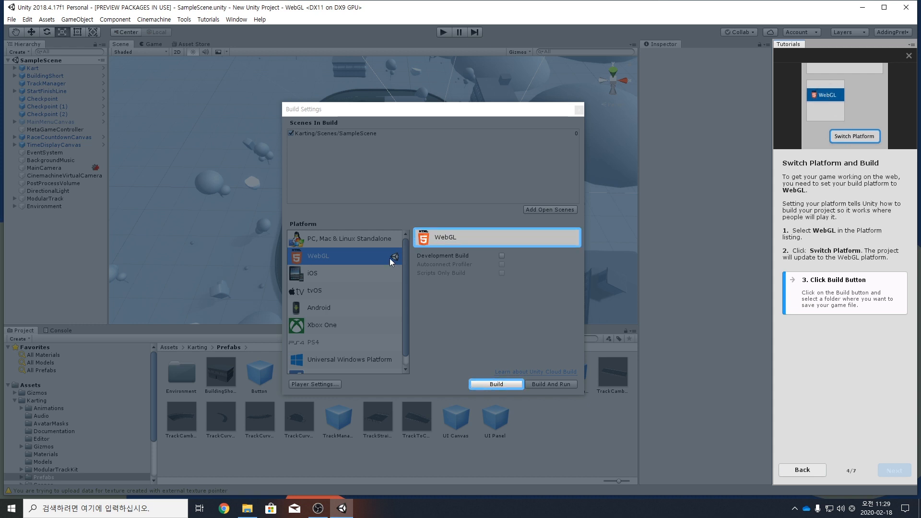
Step: Build the WebGL game into a new folder named Build inside the project folder
{"action": "left_click", "coordinate": [483, 385]}
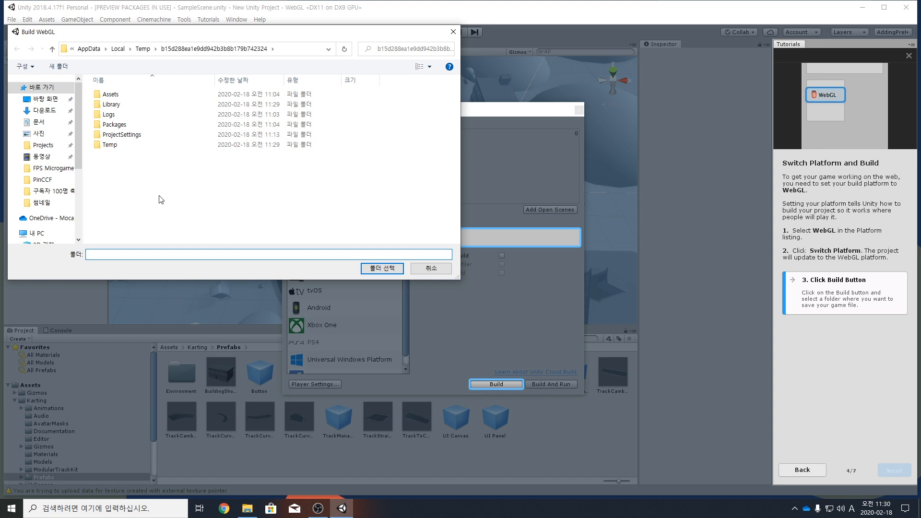
{"action": "right_click", "coordinate": [134, 188]}
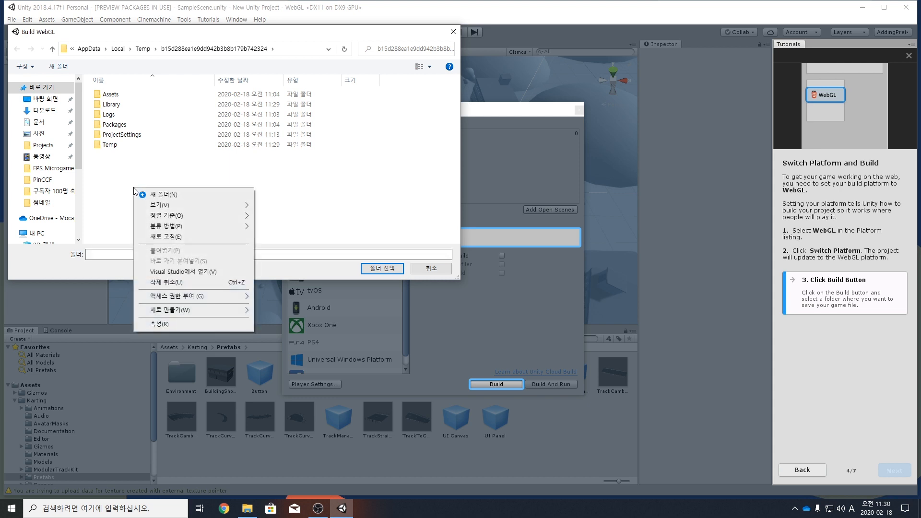
{"action": "left_click", "coordinate": [146, 195]}
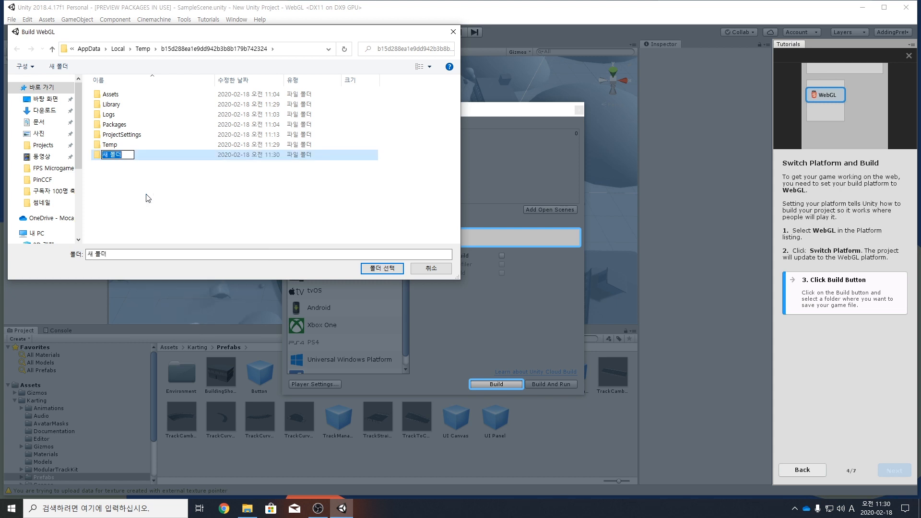
{"action": "type", "text": "Build"}
{"action": "key", "text": "Return"}
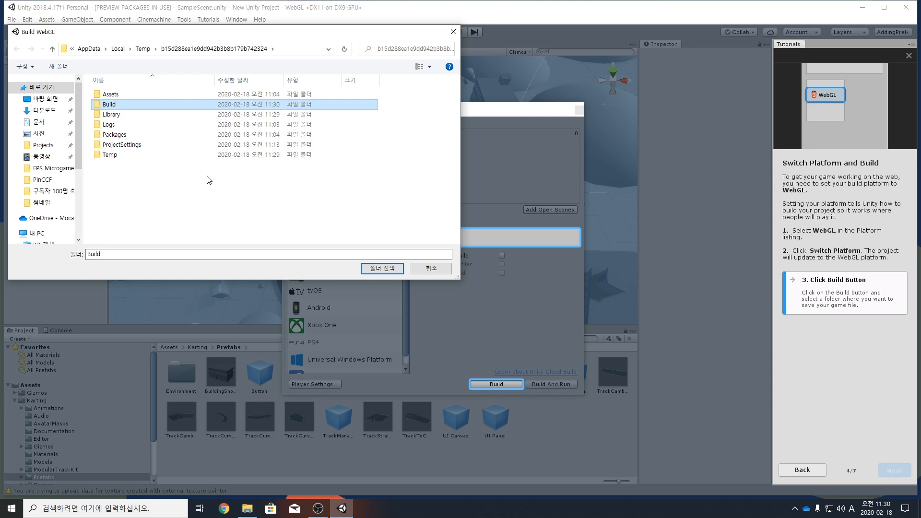
{"action": "left_click", "coordinate": [370, 269]}
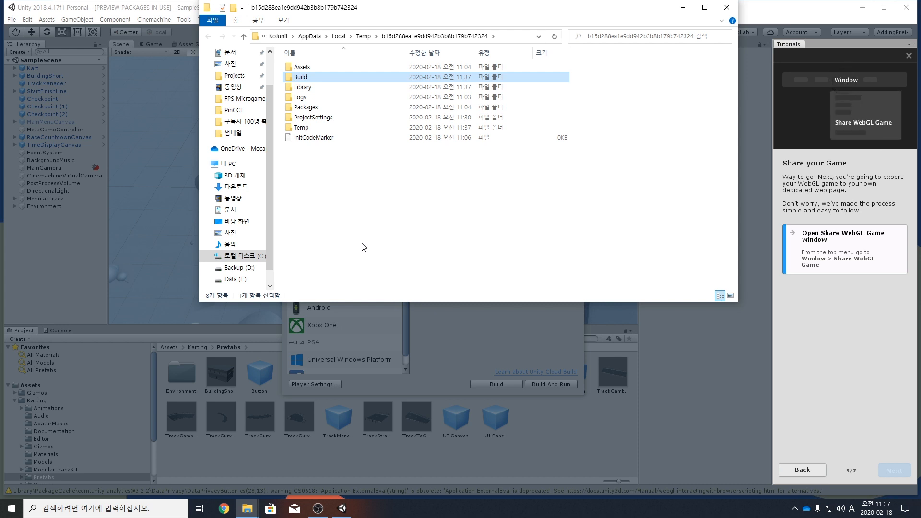
Step: Open the Build output folder and look over the generated files
{"action": "left_click", "coordinate": [316, 78]}
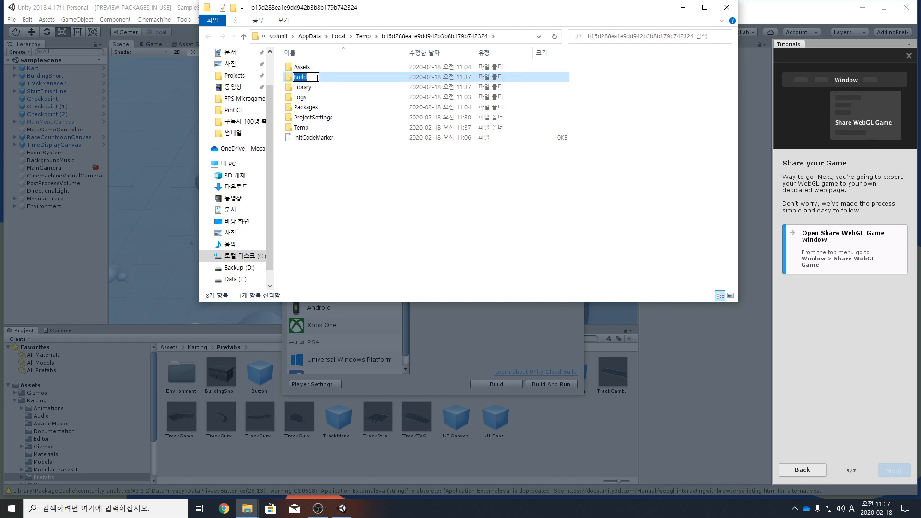
{"action": "double_click", "coordinate": [324, 79]}
{"action": "left_click_drag", "start_coordinate": [307, 123], "coordinate": [308, 62]}
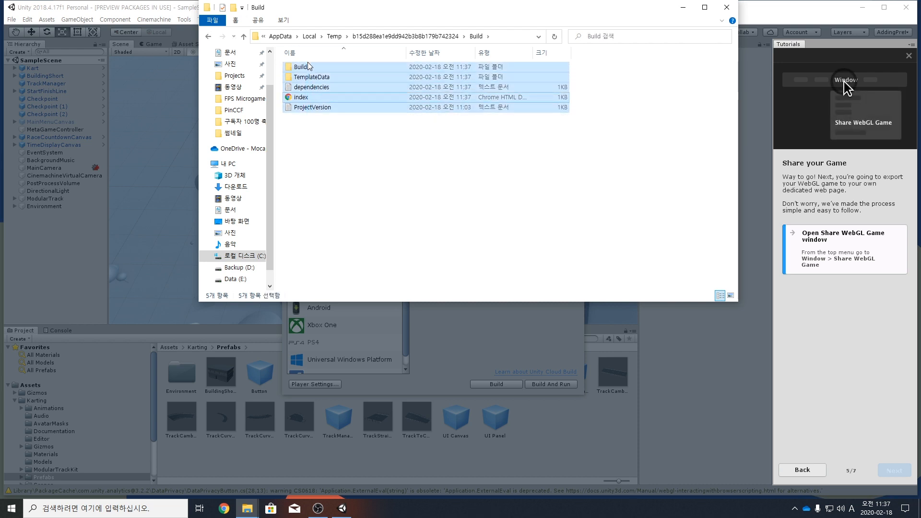
{"action": "left_click", "coordinate": [310, 142]}
Step: Try to run the built game from its index file in the browser, and close the browser and folder windows
{"action": "left_click", "coordinate": [302, 98]}
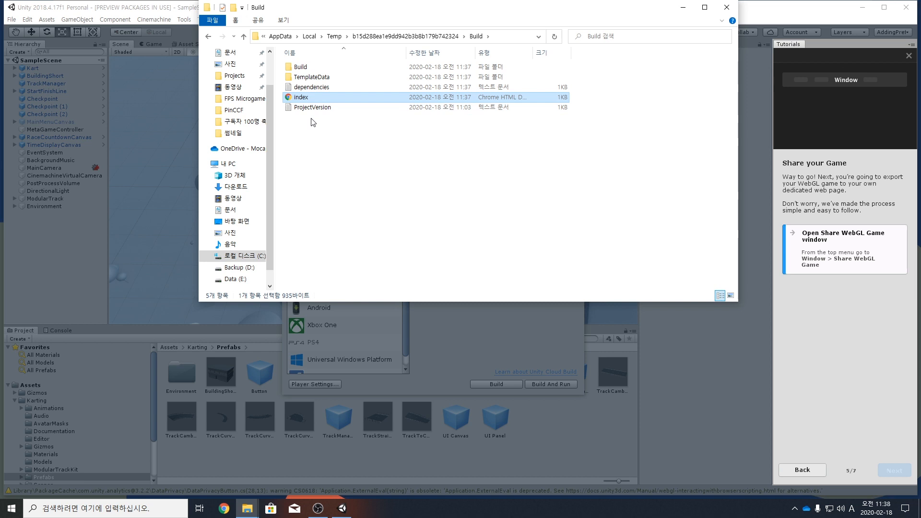
{"action": "double_click", "coordinate": [303, 103]}
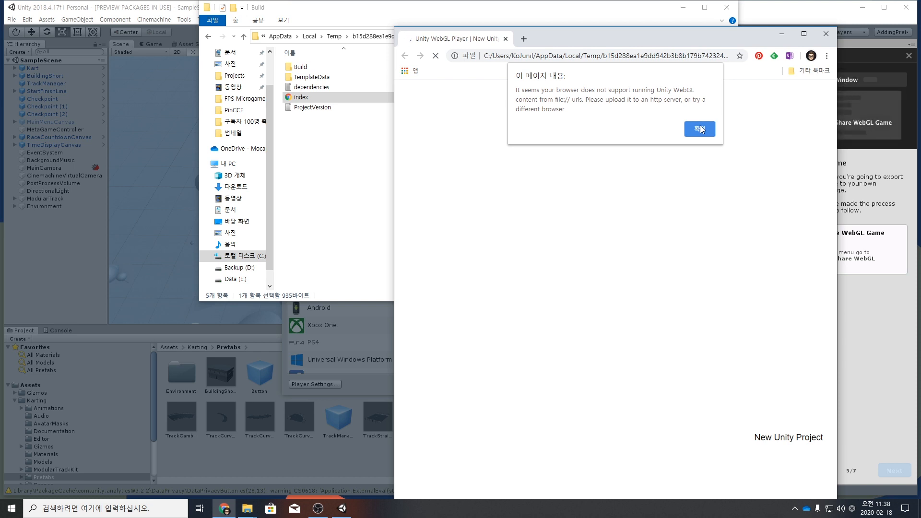
{"action": "left_click", "coordinate": [700, 129]}
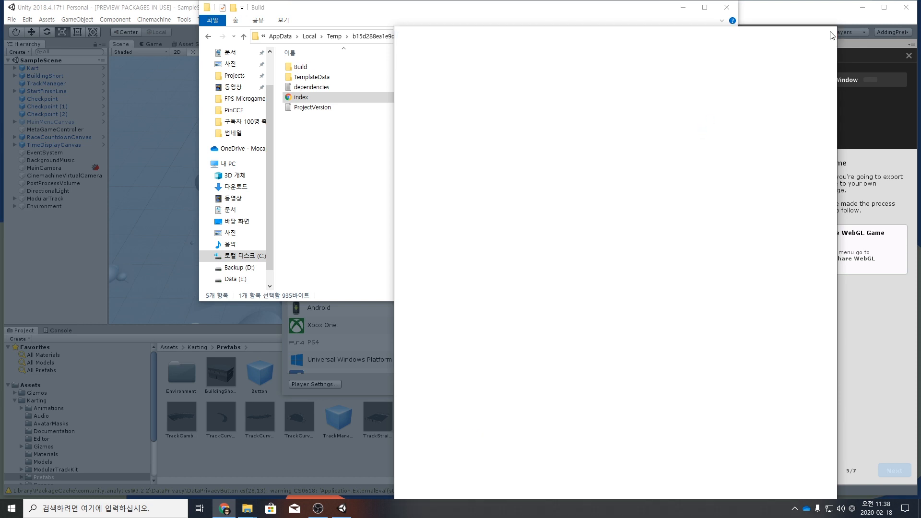
{"action": "left_click", "coordinate": [826, 34]}
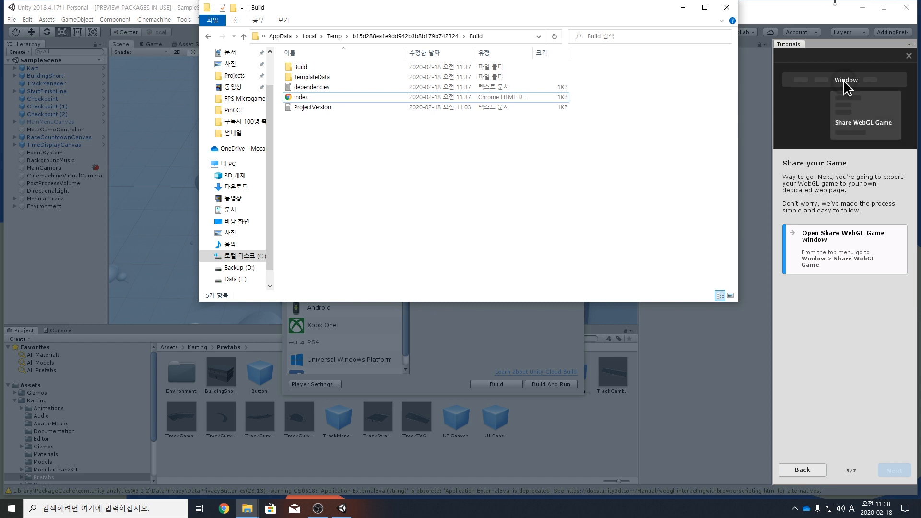
{"action": "left_click", "coordinate": [727, 8]}
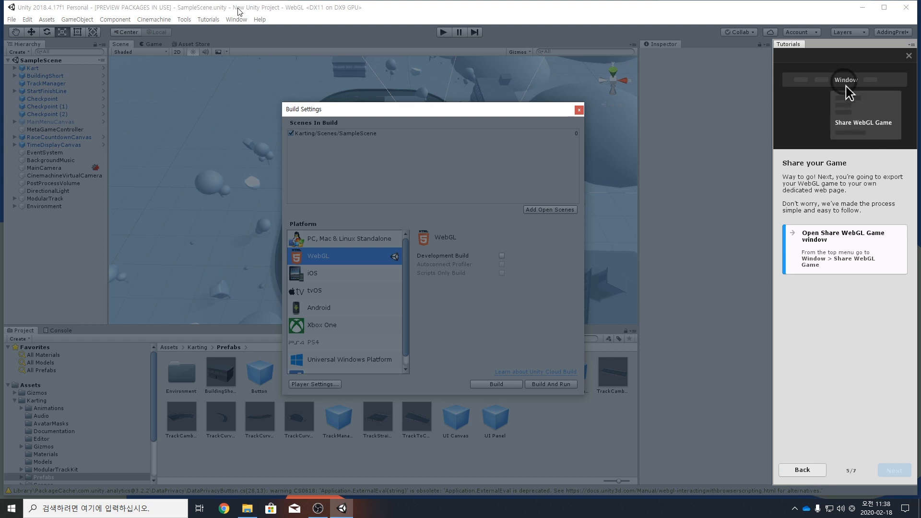
Step: Open the Share WebGL Game window and upload the game under the project name New Unity Project
{"action": "left_click", "coordinate": [236, 19]}
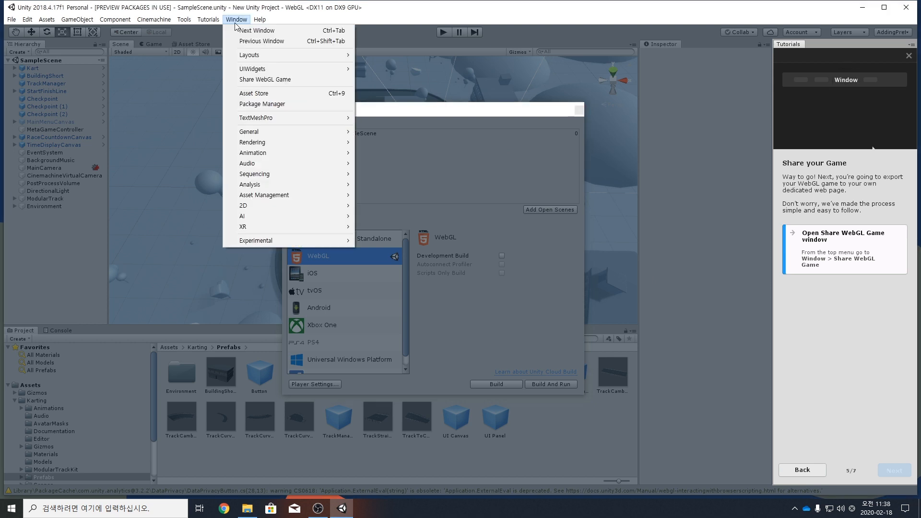
{"action": "left_click", "coordinate": [258, 81]}
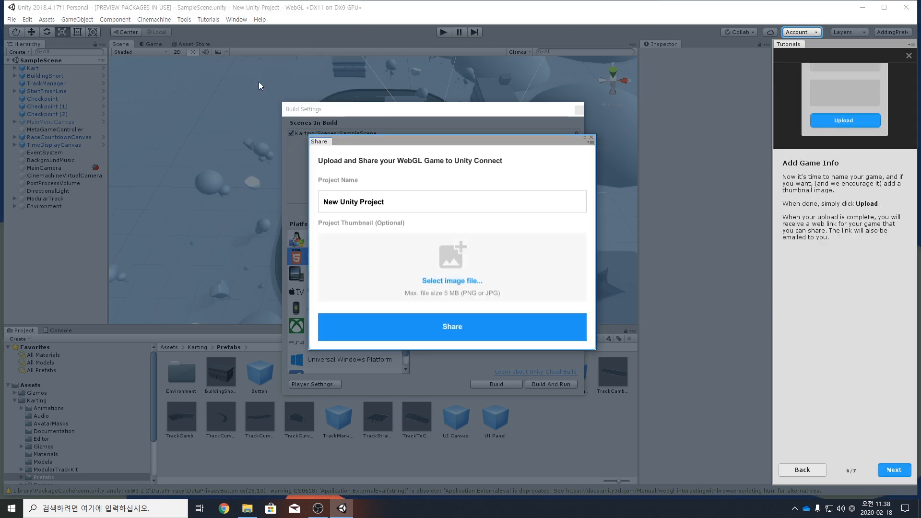
{"action": "left_click", "coordinate": [401, 204]}
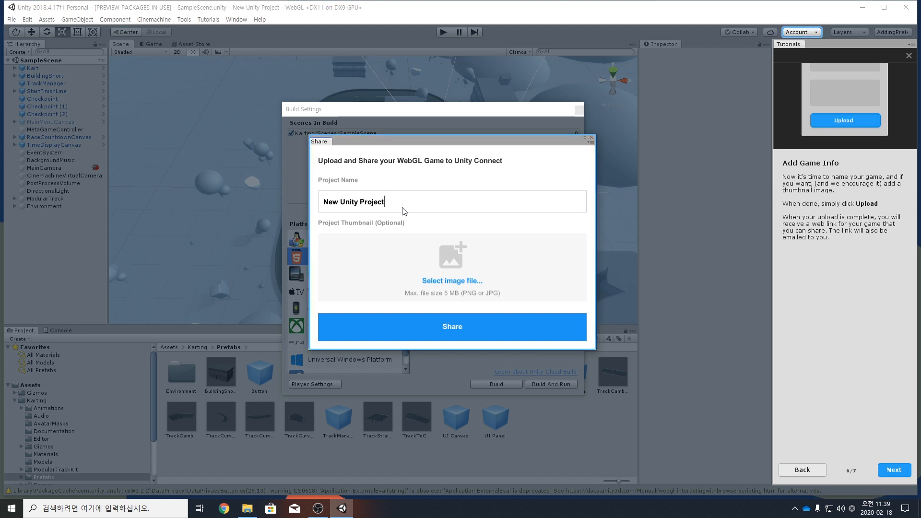
{"action": "left_click", "coordinate": [423, 331]}
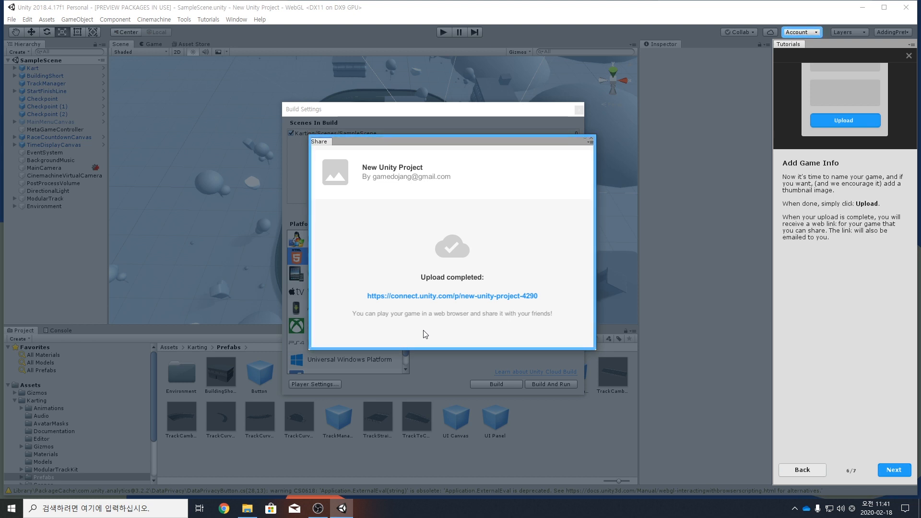
Step: Open the uploaded game's web link in a maximized browser window, start the game and check its address
{"action": "left_click", "coordinate": [410, 298]}
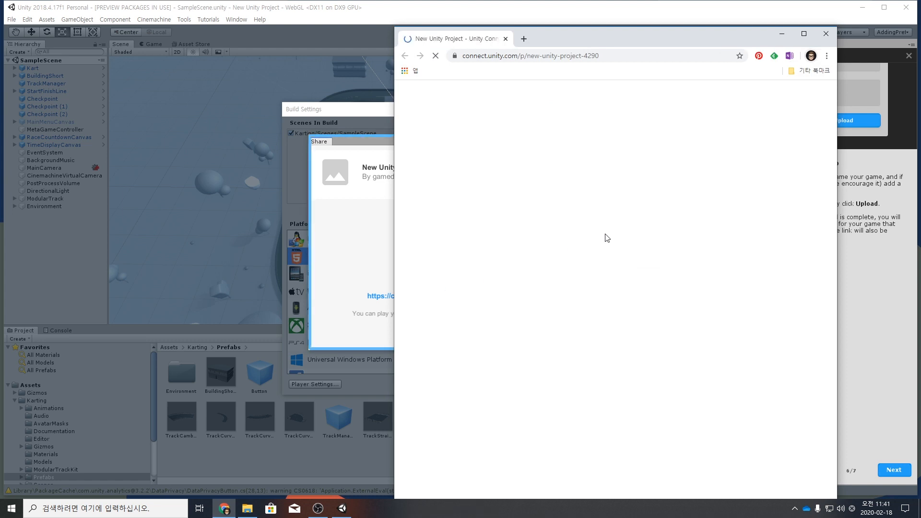
{"action": "double_click", "coordinate": [597, 37]}
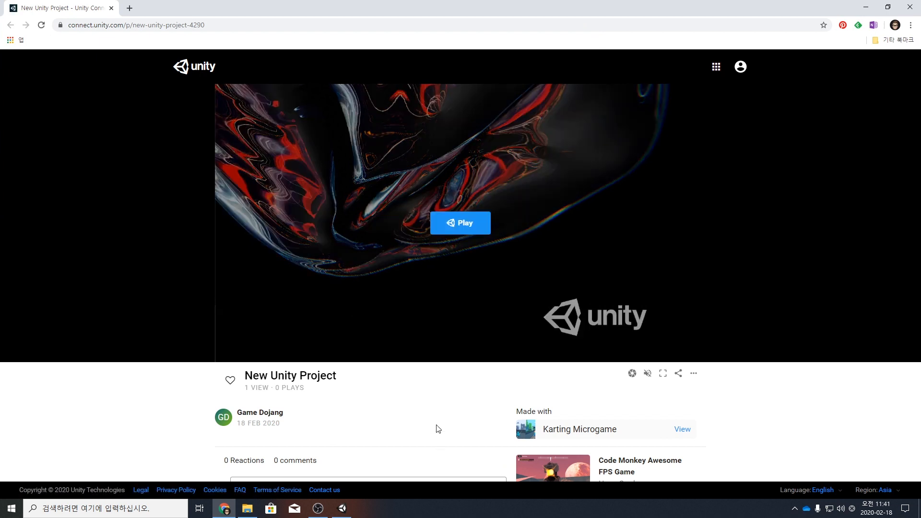
{"action": "left_click", "coordinate": [455, 232]}
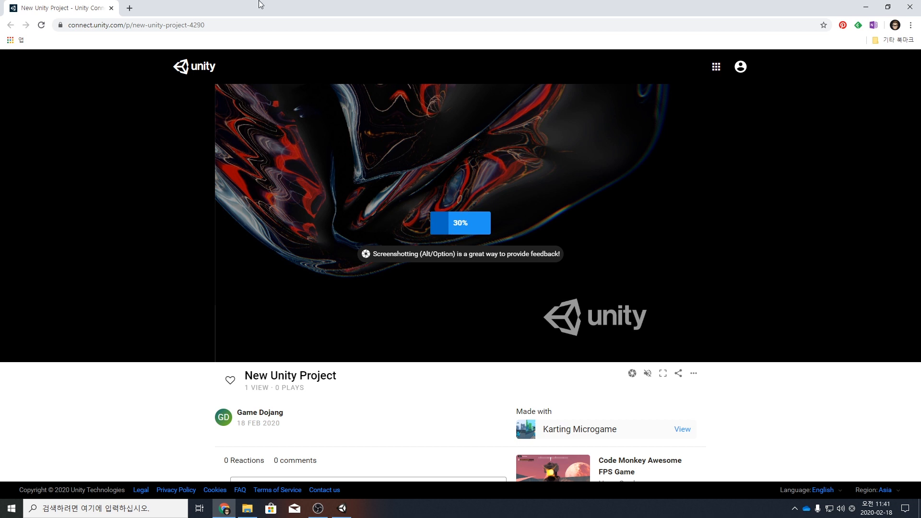
{"action": "left_click", "coordinate": [220, 24]}
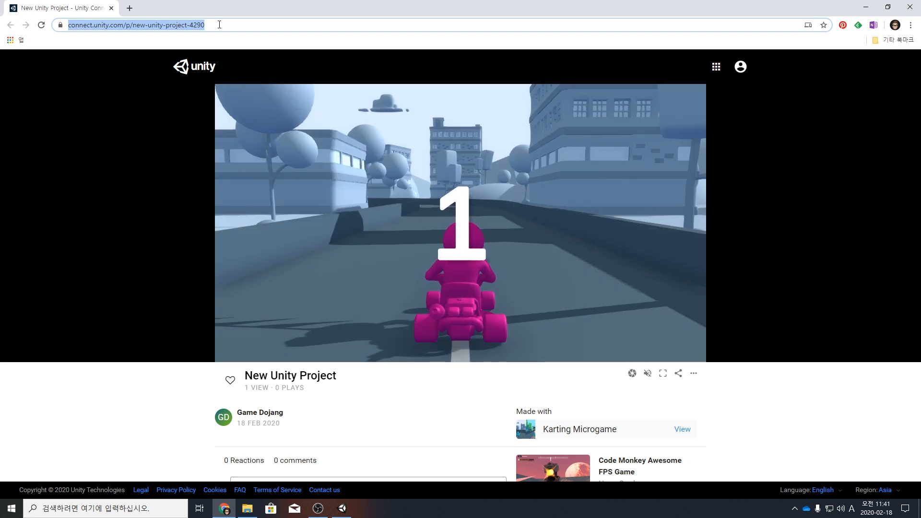
{"action": "left_click", "coordinate": [219, 25]}
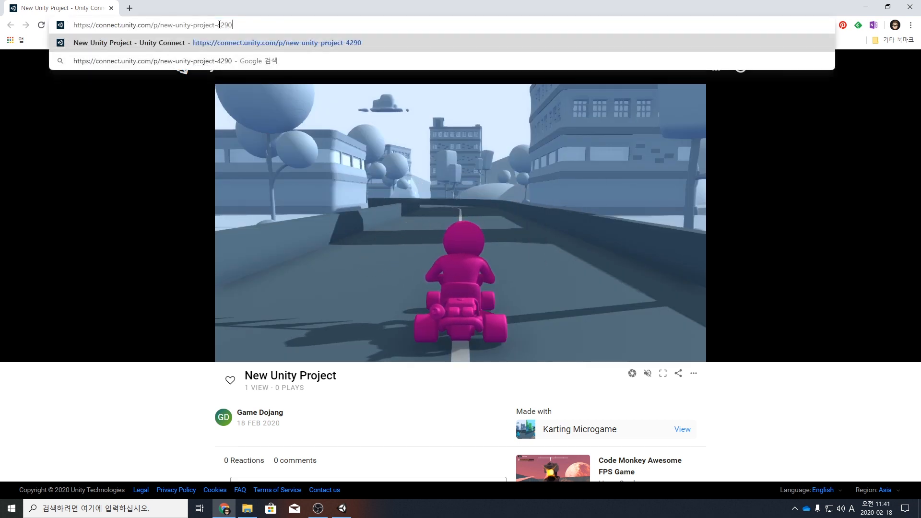
{"action": "left_click", "coordinate": [192, 186]}
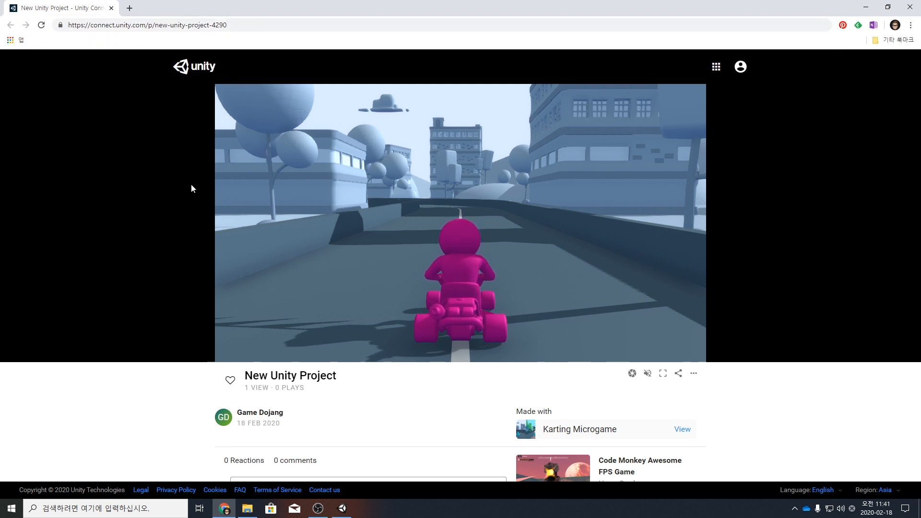
Step: Play the uploaded karting game in the browser, driving the kart forward and steering it around the track's bends
{"action": "key", "text": "Up"}
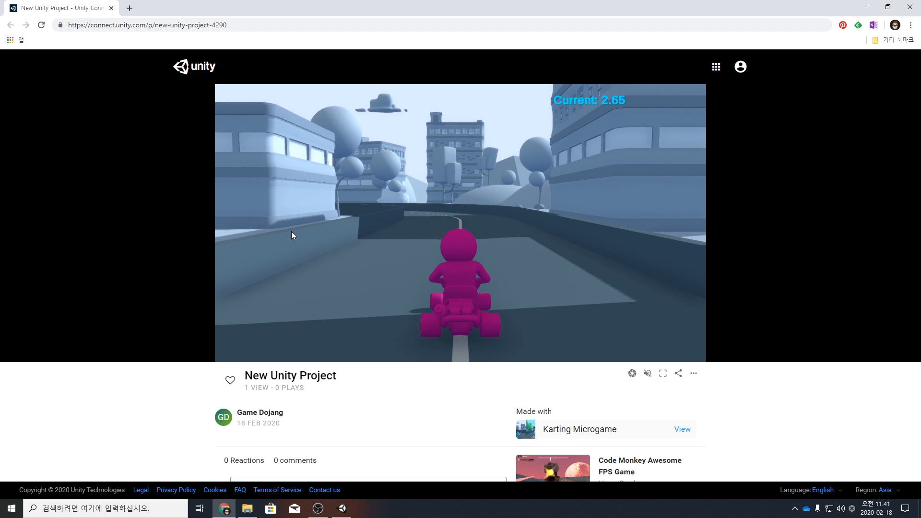
{"action": "key", "text": "Right"}
{"action": "key", "text": "Left"}
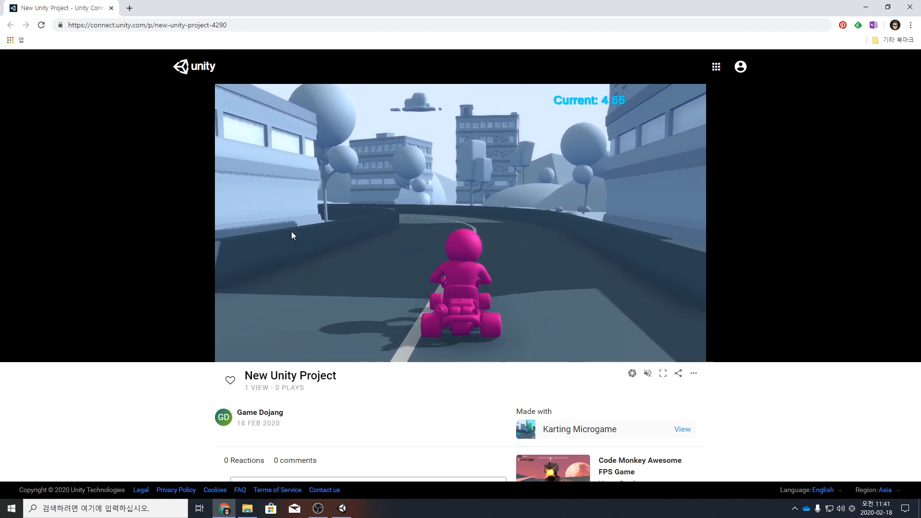
{"action": "key", "text": "Right"}
{"action": "key", "text": "Left"}
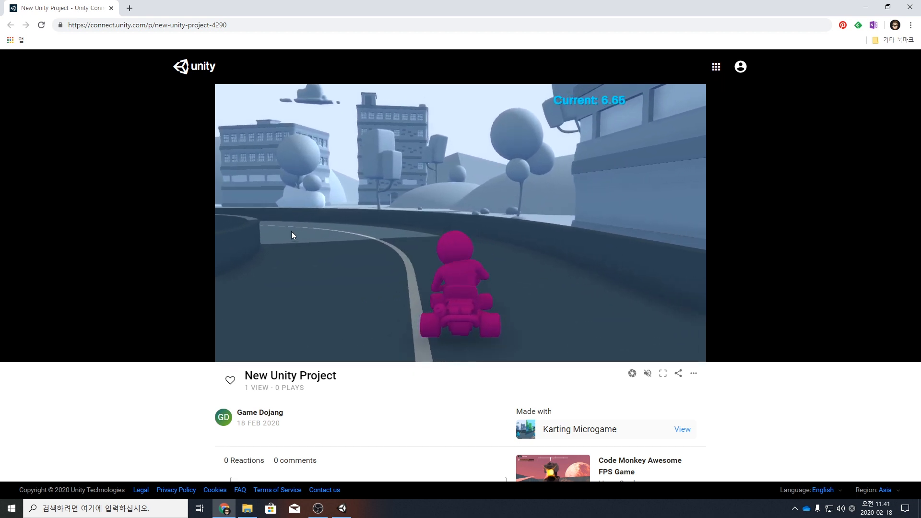
{"action": "key", "text": "Left"}
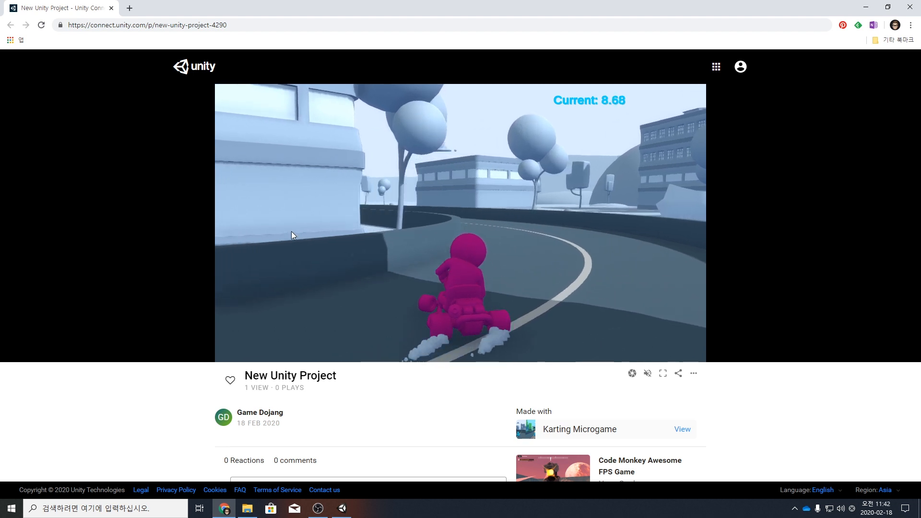
{"action": "key", "text": "Left"}
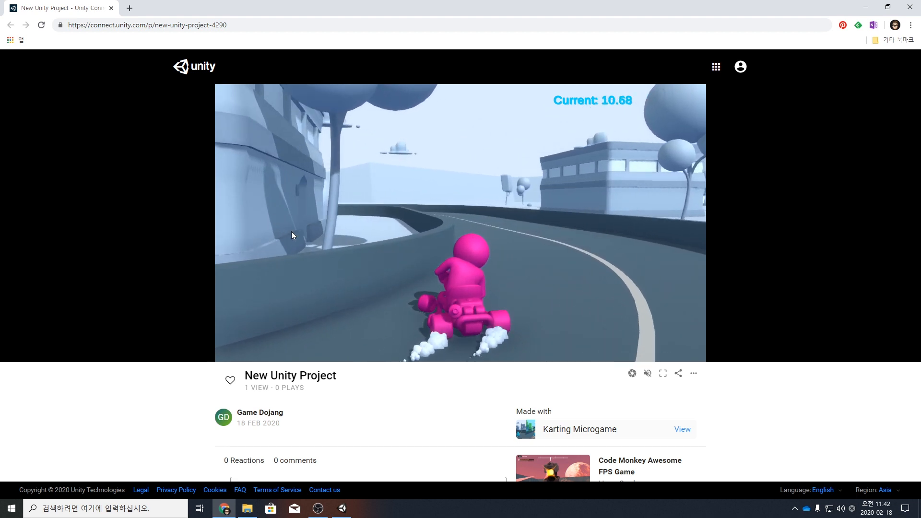
{"action": "key", "text": "Left"}
{"action": "key", "text": "Right"}
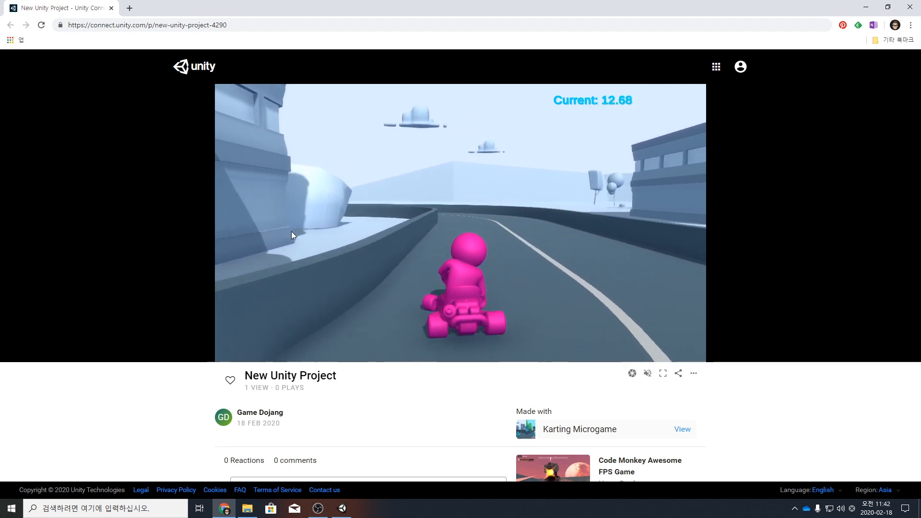
{"action": "key", "text": "Left"}
{"action": "key", "text": "Right"}
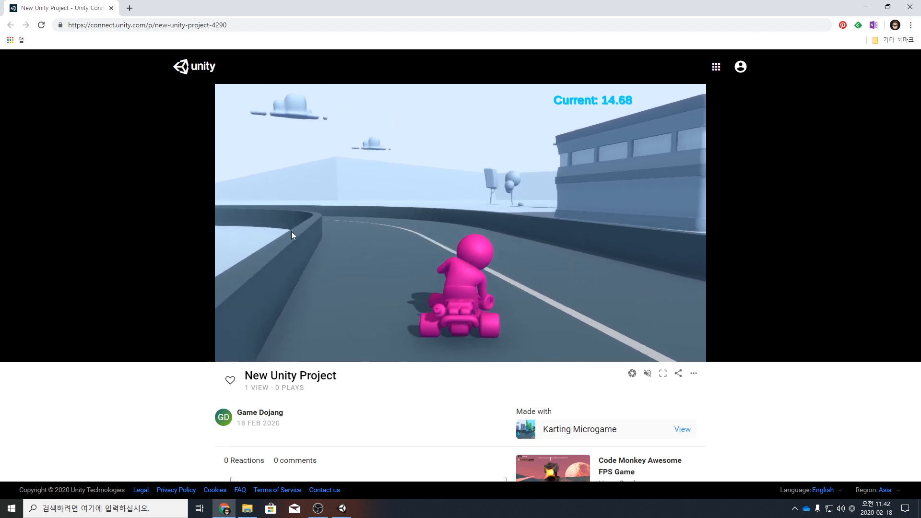
{"action": "key", "text": "Left"}
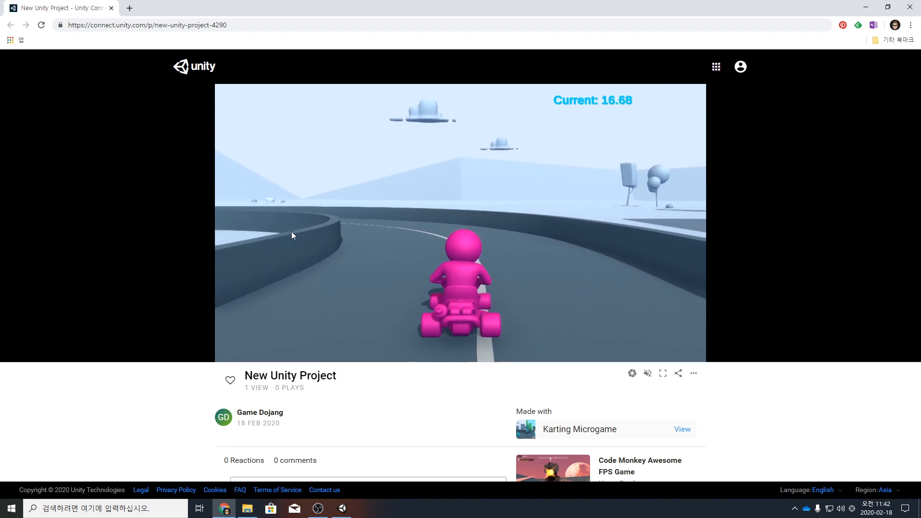
{"action": "key", "text": "Left"}
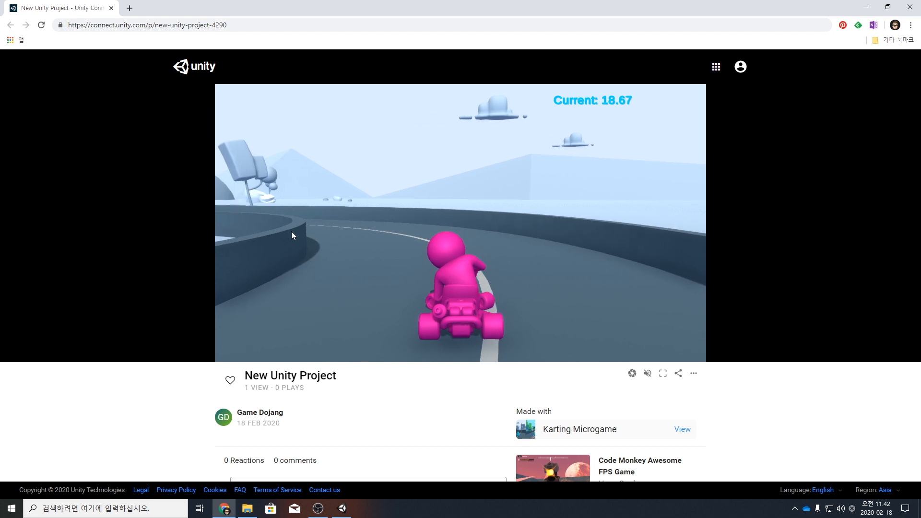
{"action": "key", "text": "Left"}
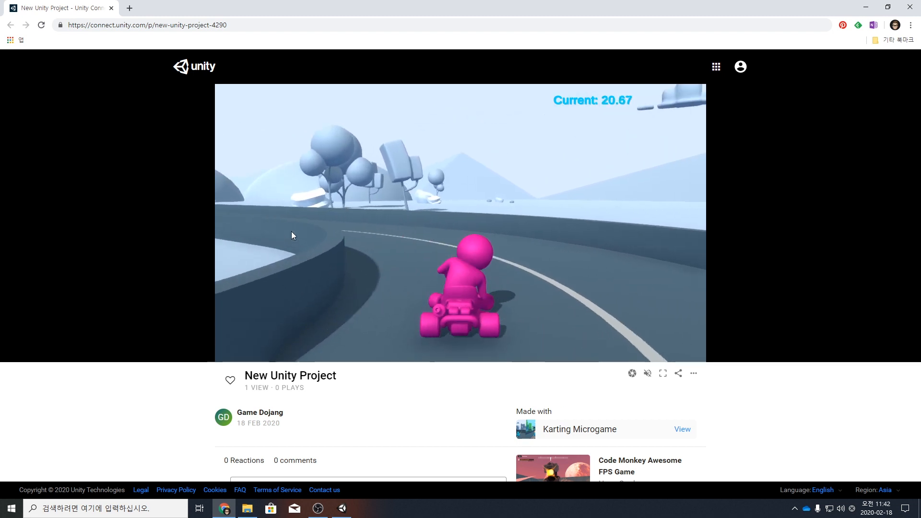
{"action": "key", "text": "Left"}
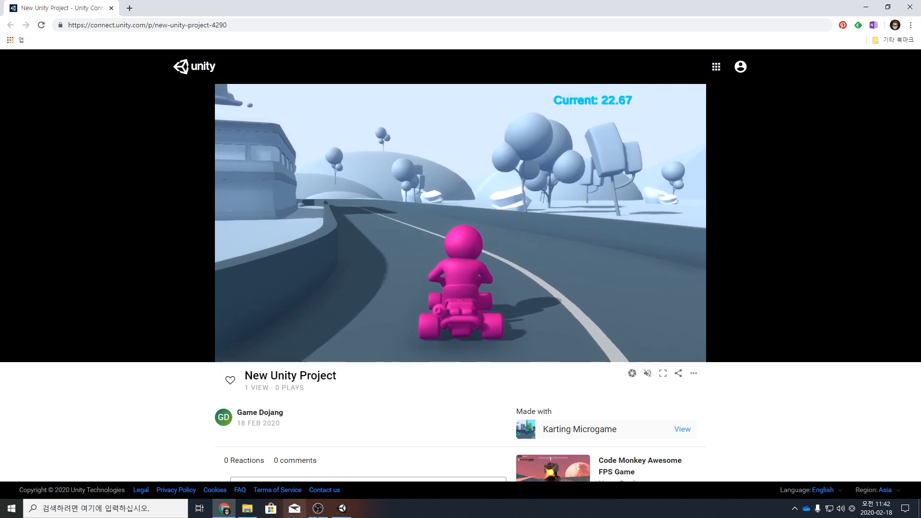
Step: Return to the Unity editor, close the Share window and advance through the remaining Build and Share tutorial pages to complete it
{"action": "left_click", "coordinate": [342, 508]}
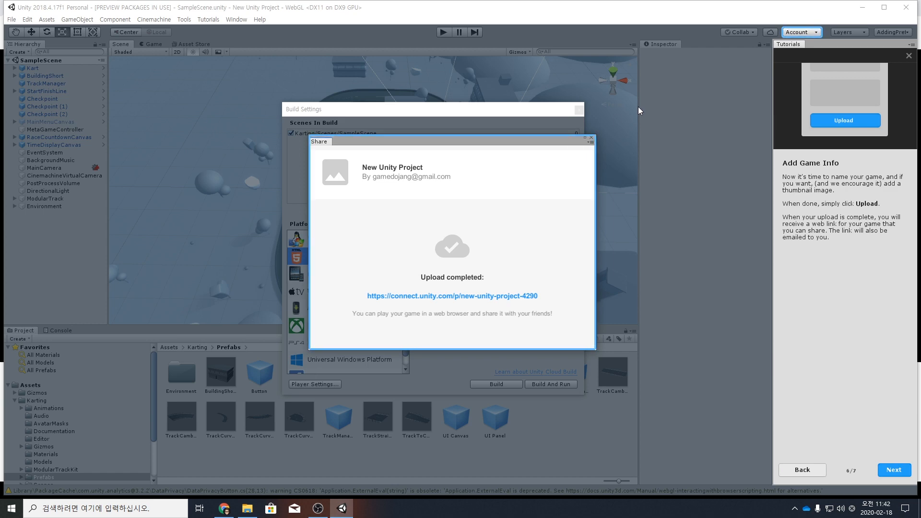
{"action": "left_click", "coordinate": [592, 139]}
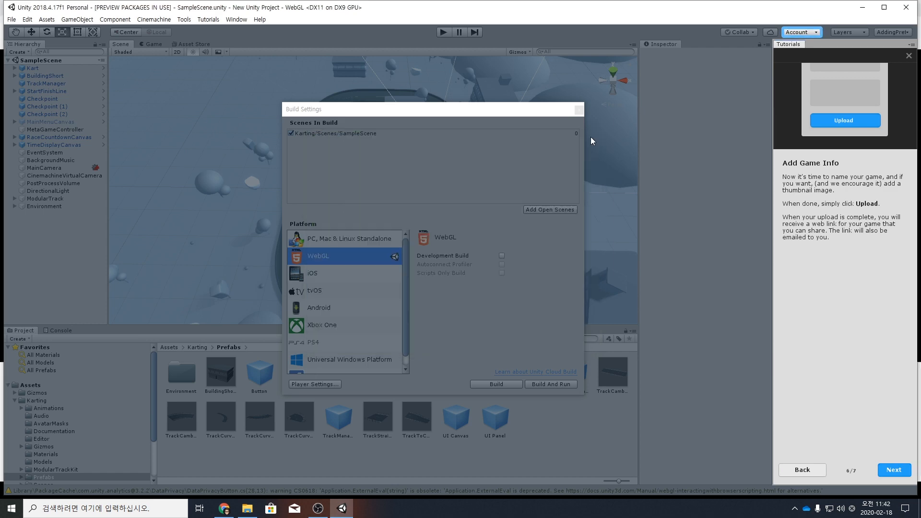
{"action": "left_click", "coordinate": [891, 472]}
{"action": "left_click", "coordinate": [891, 472]}
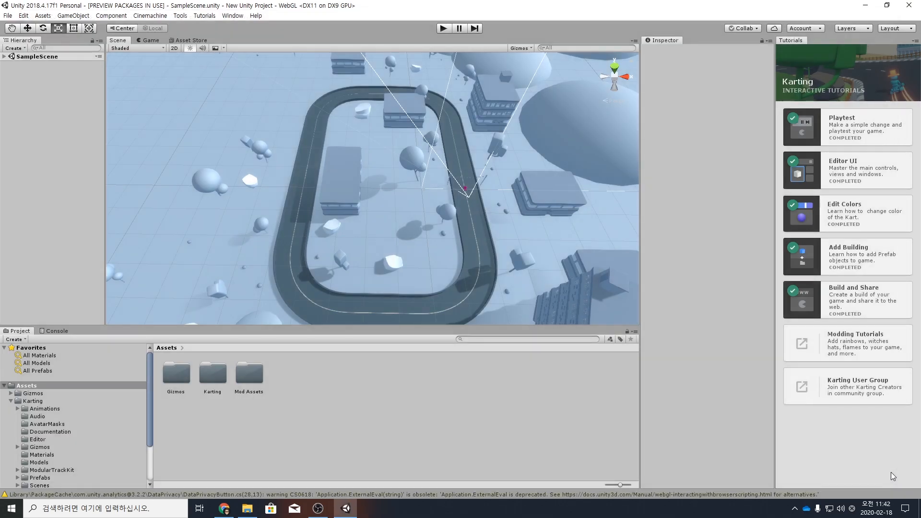